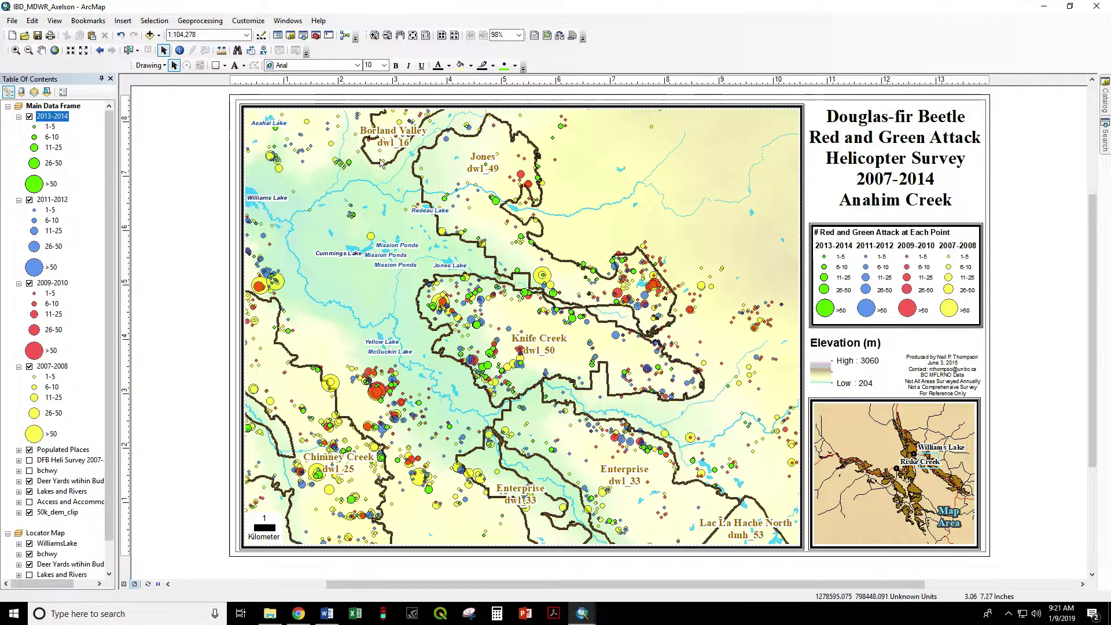
# Rename the 1-5 class label under 2013-2014 to 'Anything', then restore it to '1-5'.
pyautogui.click(50, 128)
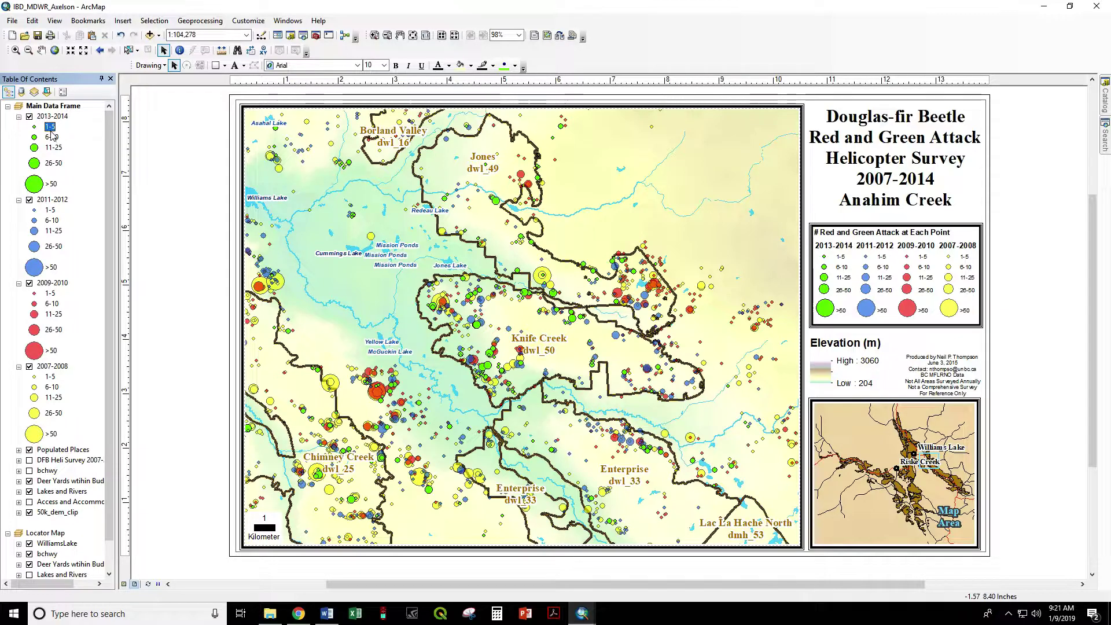
pyautogui.click(51, 131)
pyautogui.write('Anything')
pyautogui.press('Return')
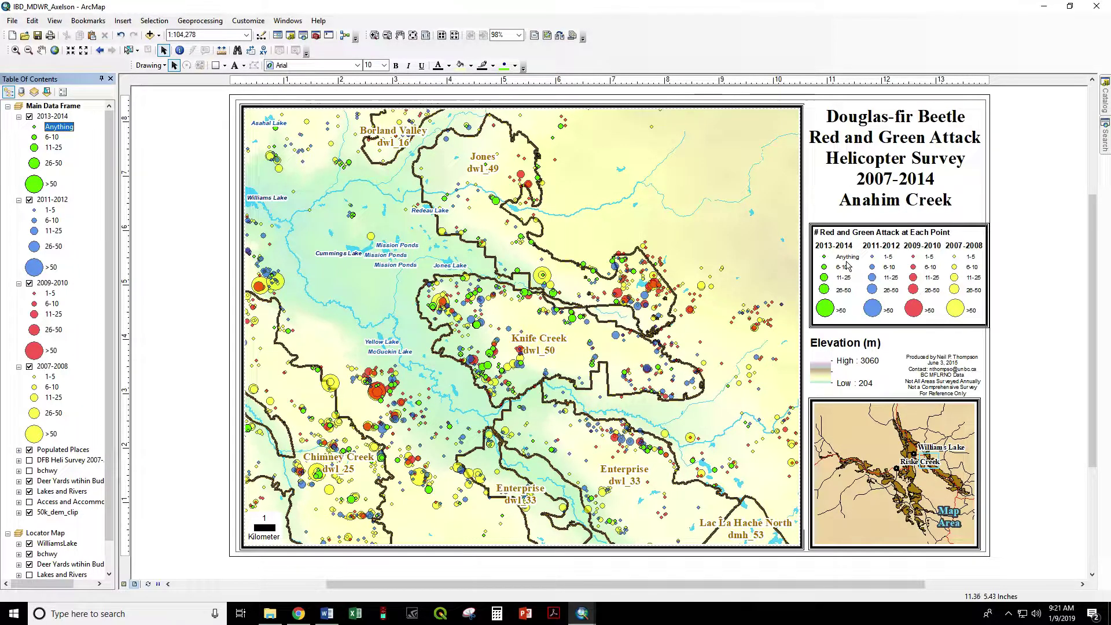
pyautogui.click(59, 130)
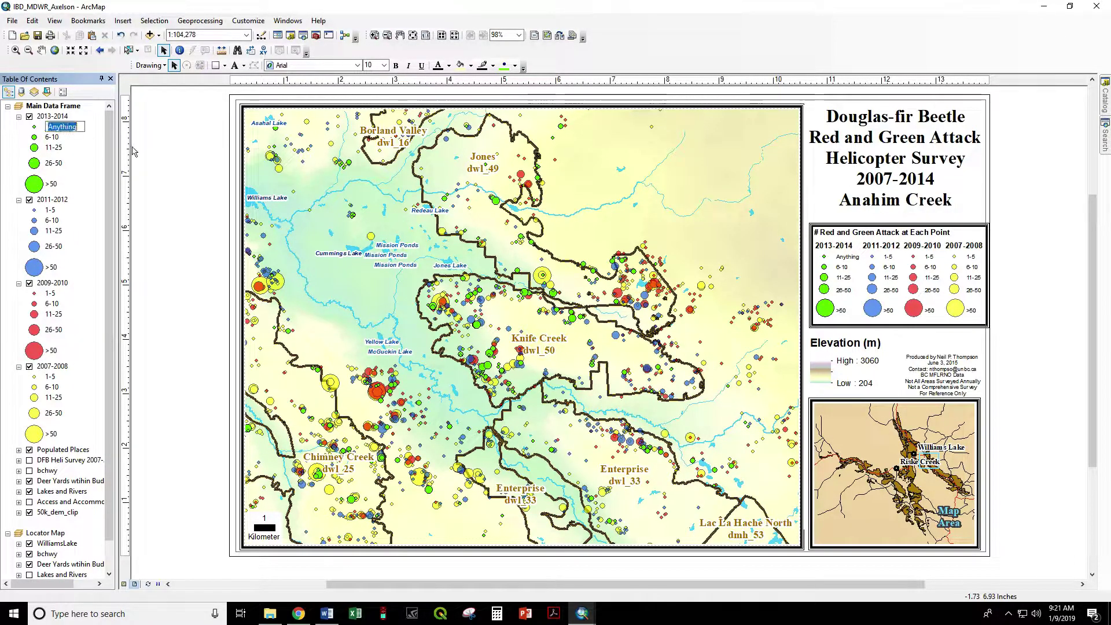
pyautogui.write('1-5')
pyautogui.press('Return')
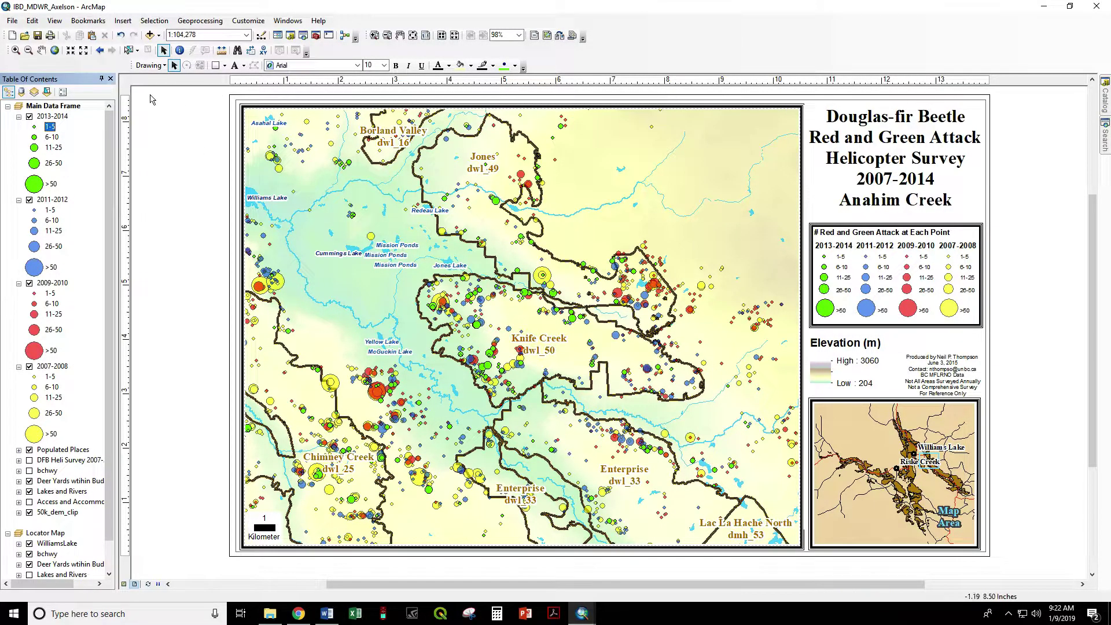
# Rename the 2013-2014 layer to 'Anything', then rename it back to '2013-2014'.
pyautogui.click(55, 118)
pyautogui.click(55, 117)
pyautogui.write('Anything')
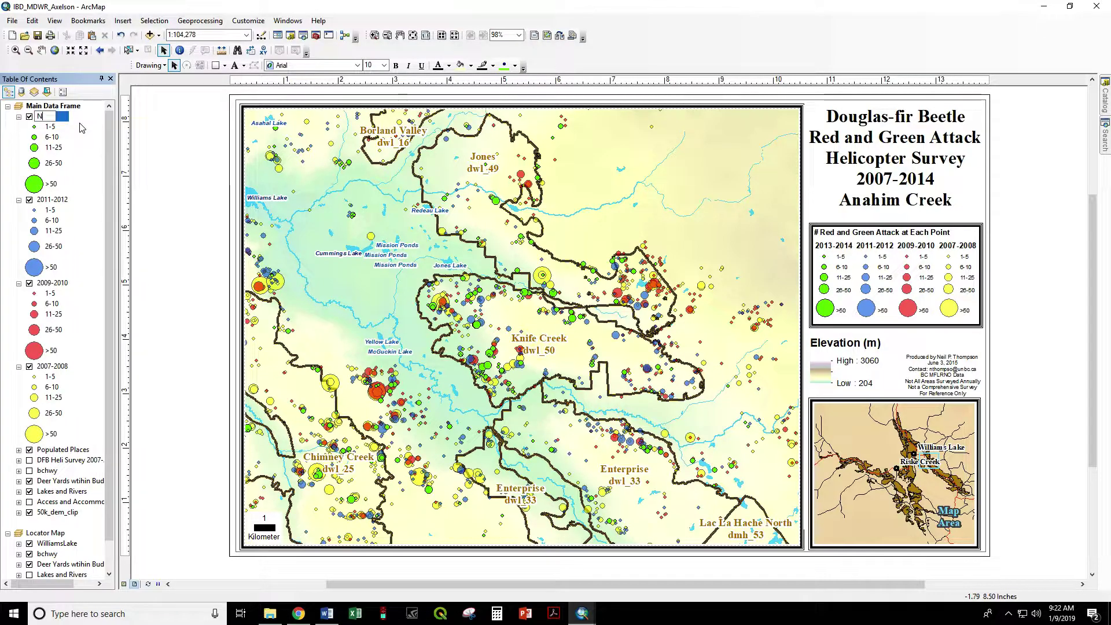
pyautogui.press('Return')
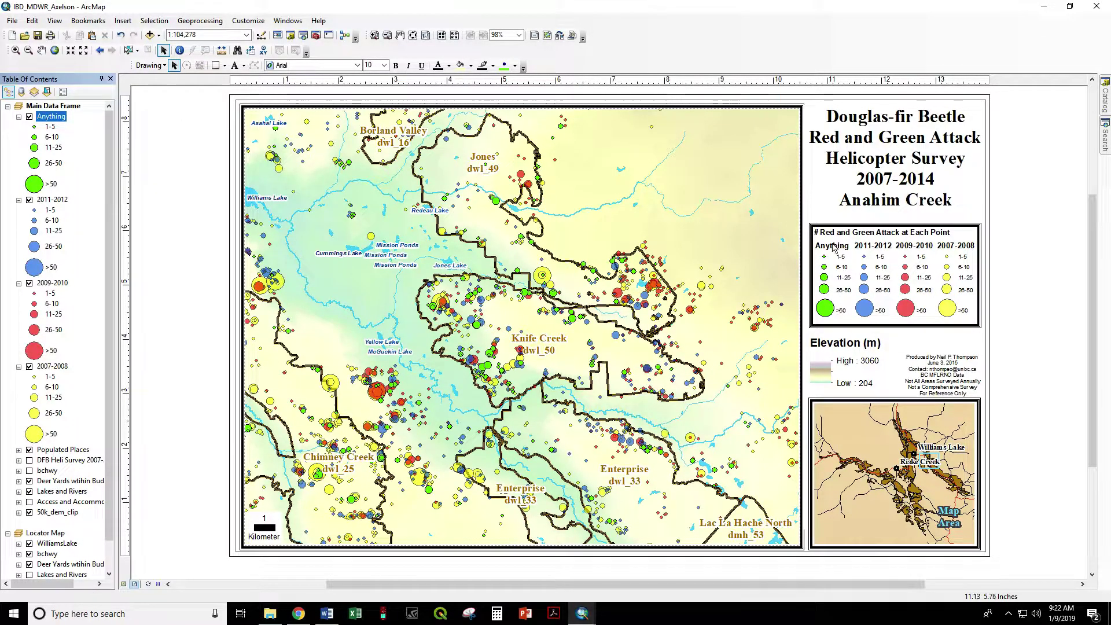
pyautogui.click(51, 116)
pyautogui.press('BackSpace')
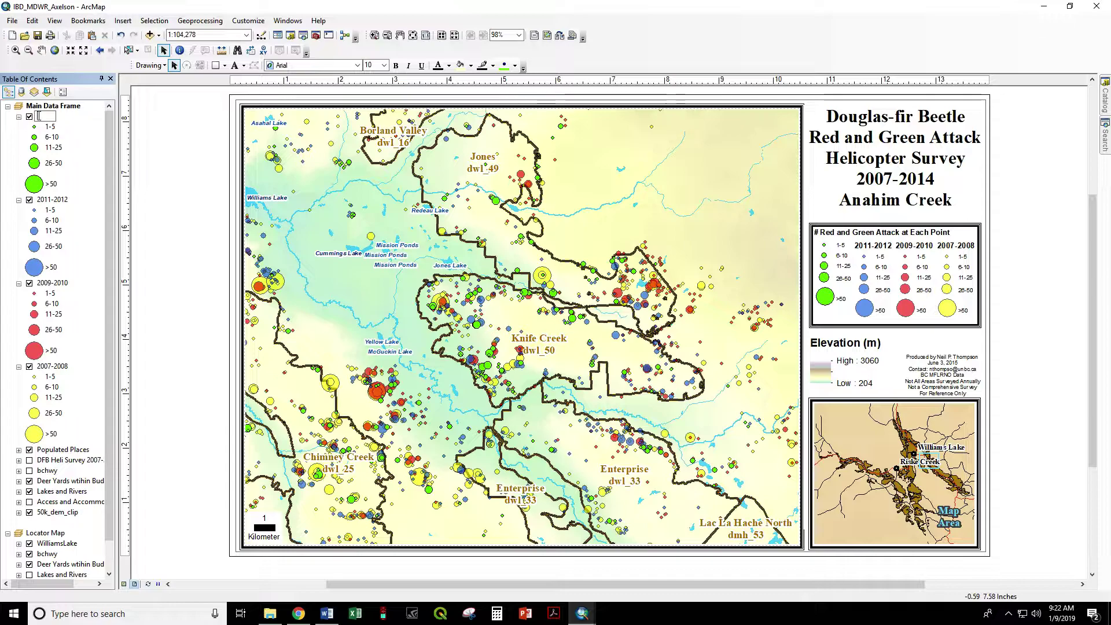
pyautogui.write('2')
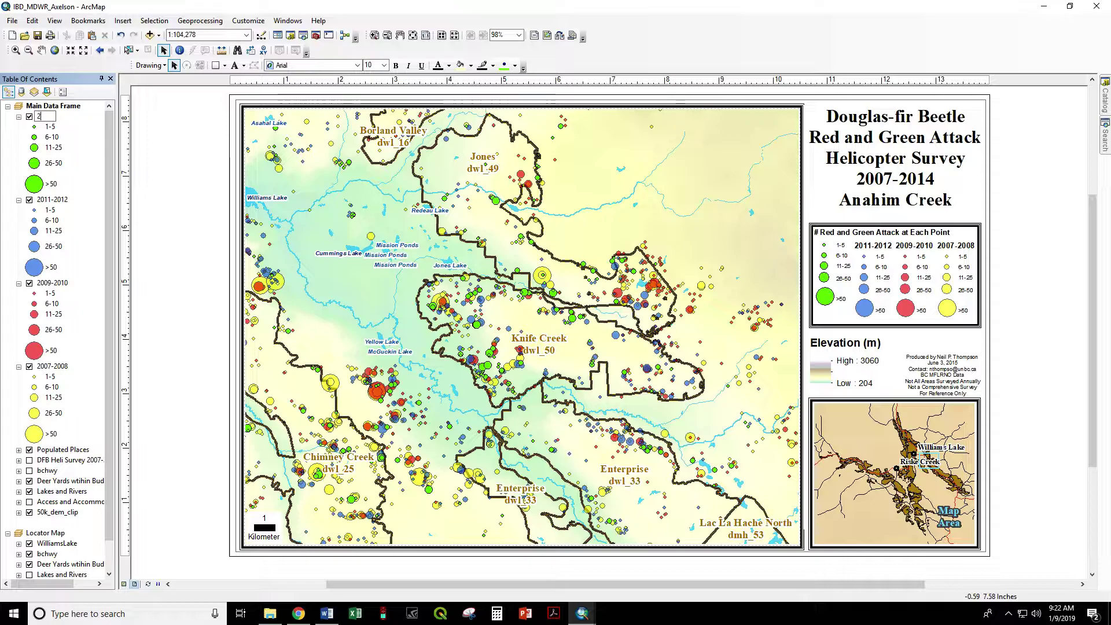
pyautogui.write('013-2014')
pyautogui.press('Return')
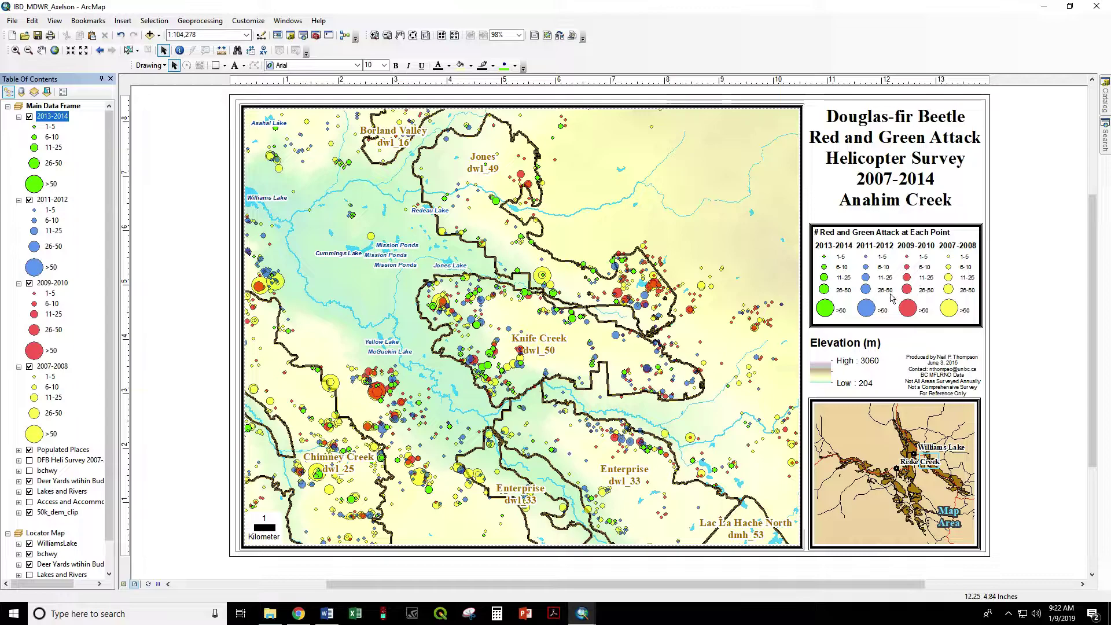
# Insert a new legend, accepting the wizard's default layers, title, frame and symbol patches.
pyautogui.click(121, 21)
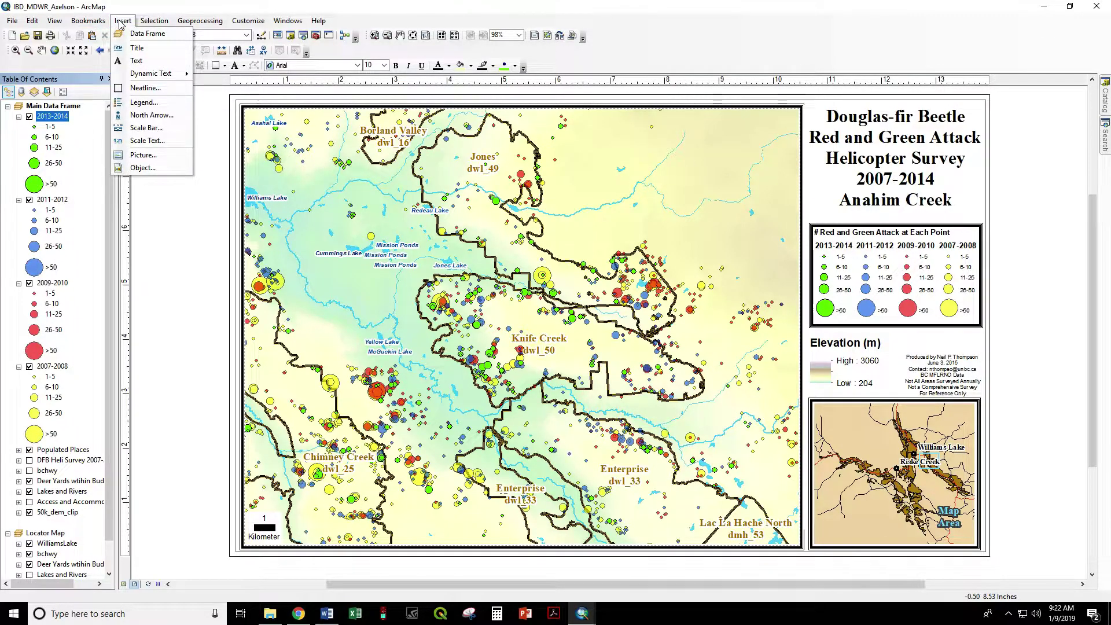
pyautogui.click(146, 102)
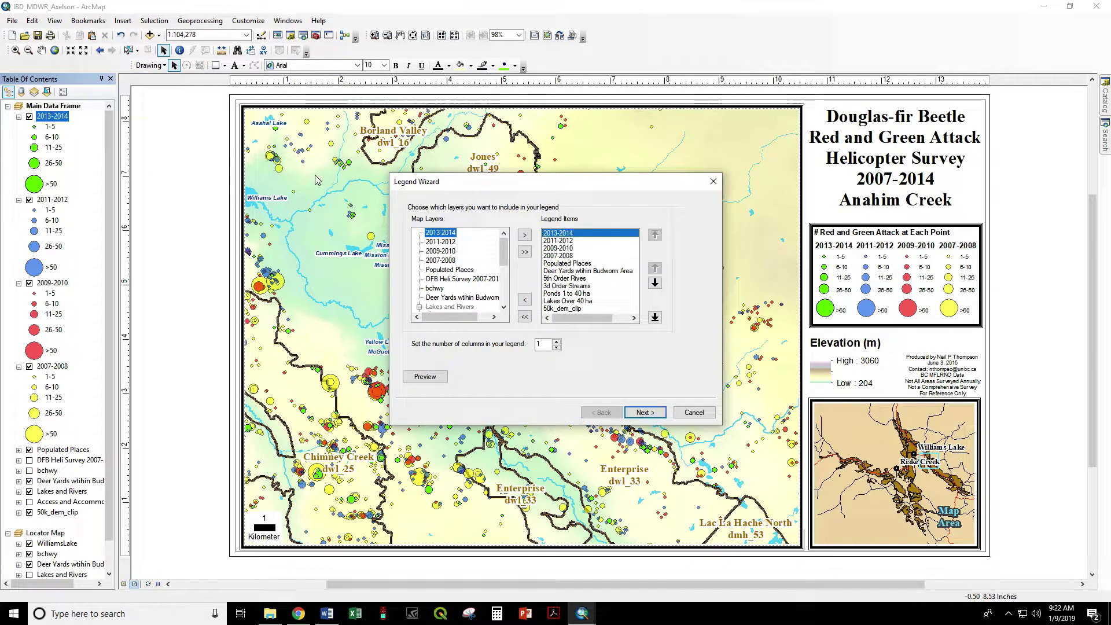
pyautogui.scroll(-5, 469, 266)
pyautogui.scroll(5, 466, 275)
pyautogui.scroll(-4, 587, 283)
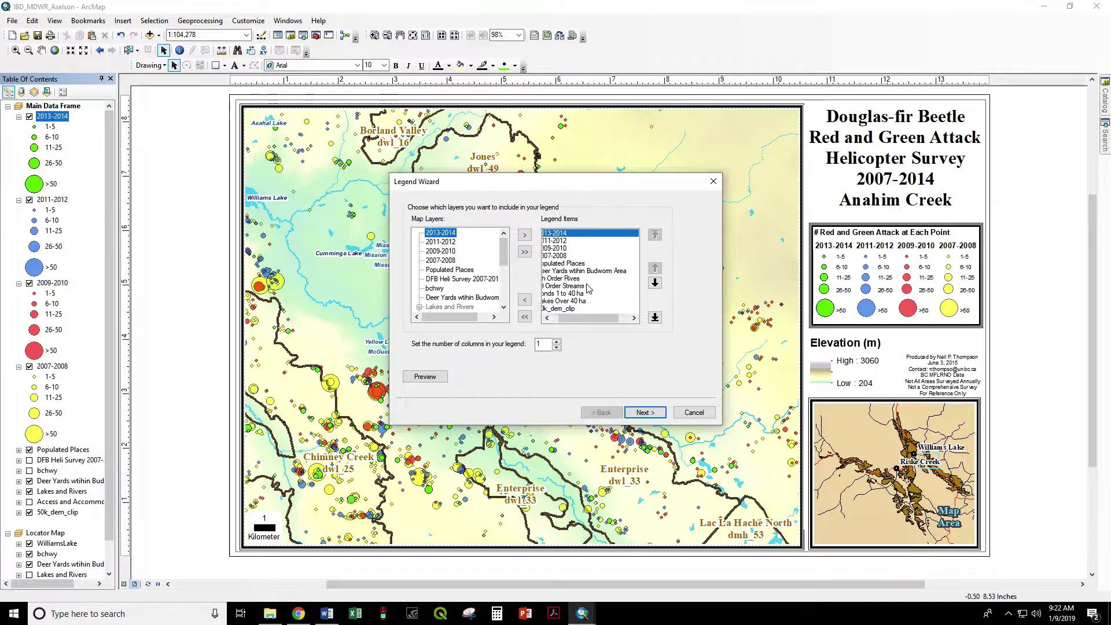
pyautogui.scroll(4, 586, 292)
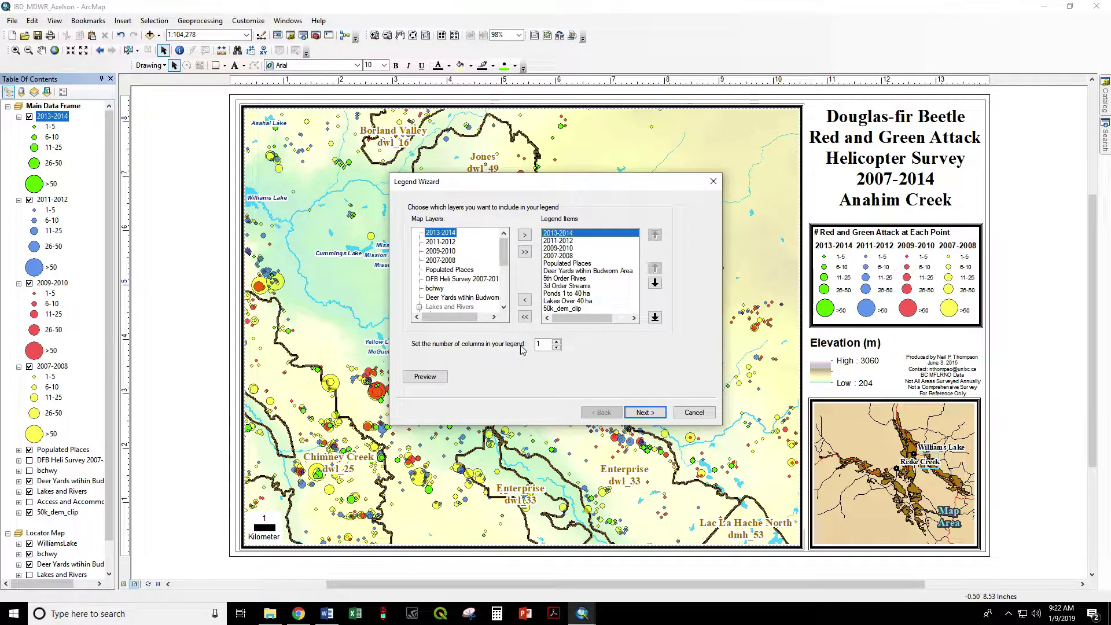
pyautogui.click(647, 412)
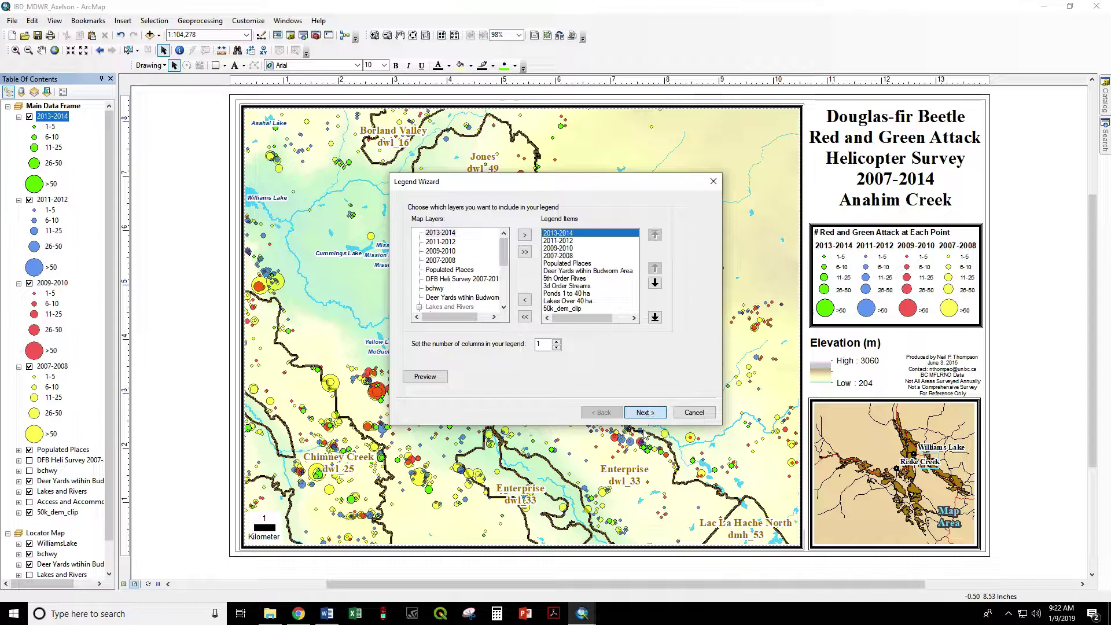
pyautogui.click(642, 412)
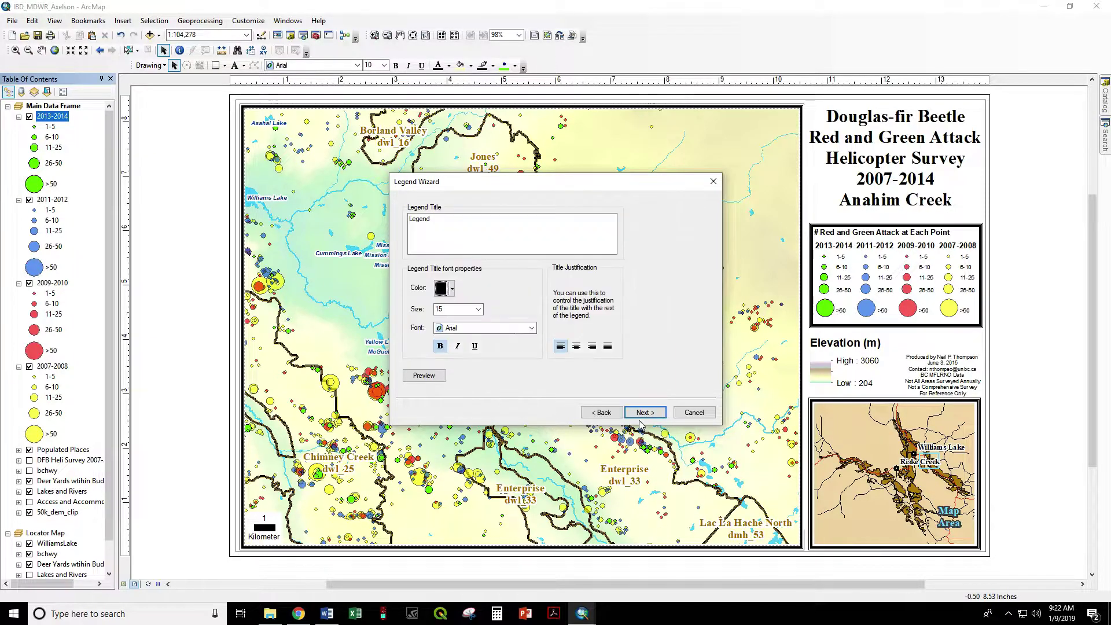
pyautogui.click(641, 413)
pyautogui.click(640, 413)
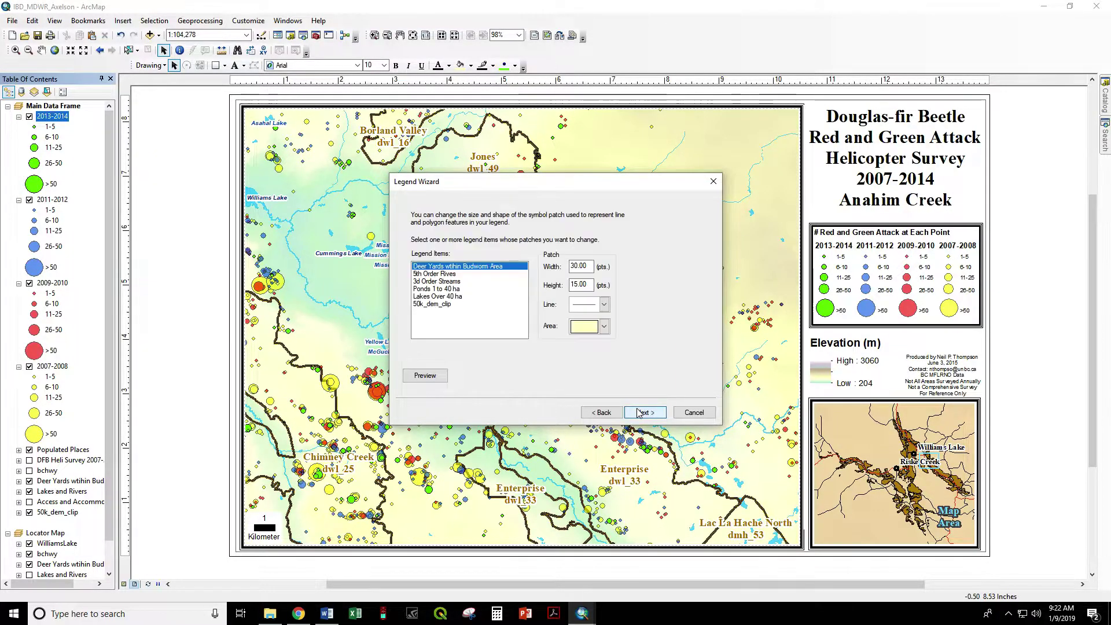
pyautogui.click(640, 413)
pyautogui.click(639, 413)
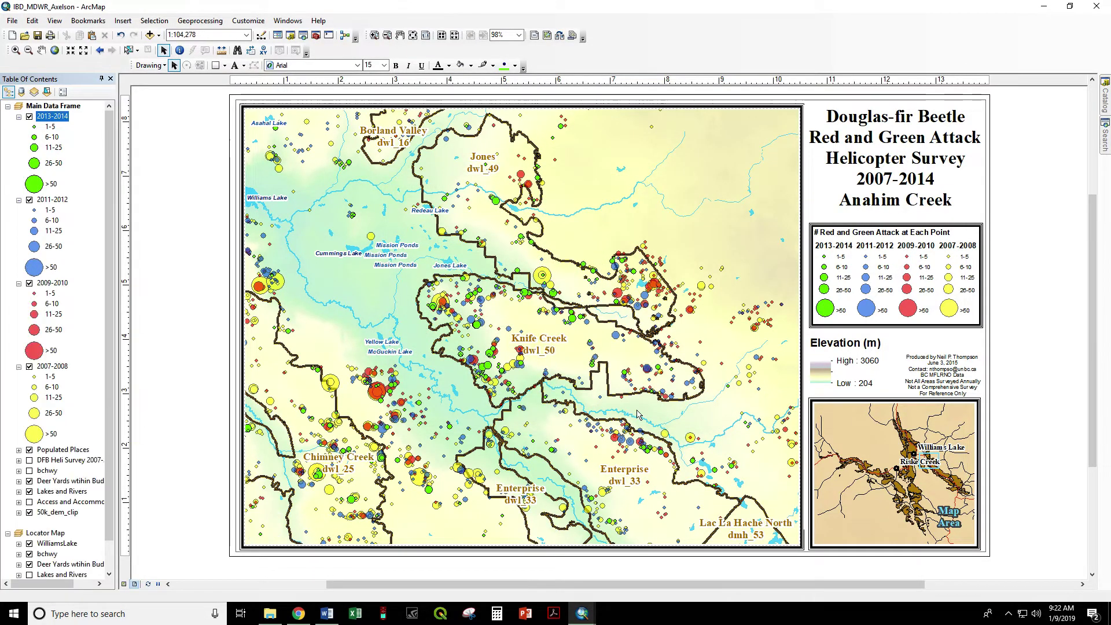
# Drag the new legend onto the right edge of the map frame and select it.
pyautogui.moveTo(600, 223); pyautogui.dragTo(691, 404)
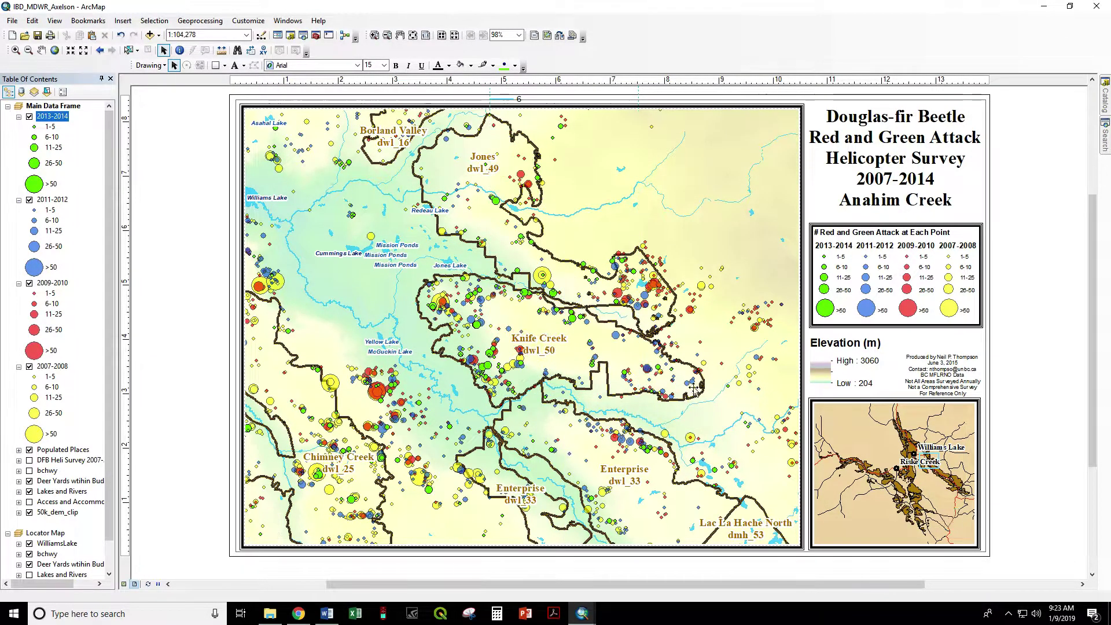
pyautogui.moveTo(657, 293); pyautogui.dragTo(655, 381)
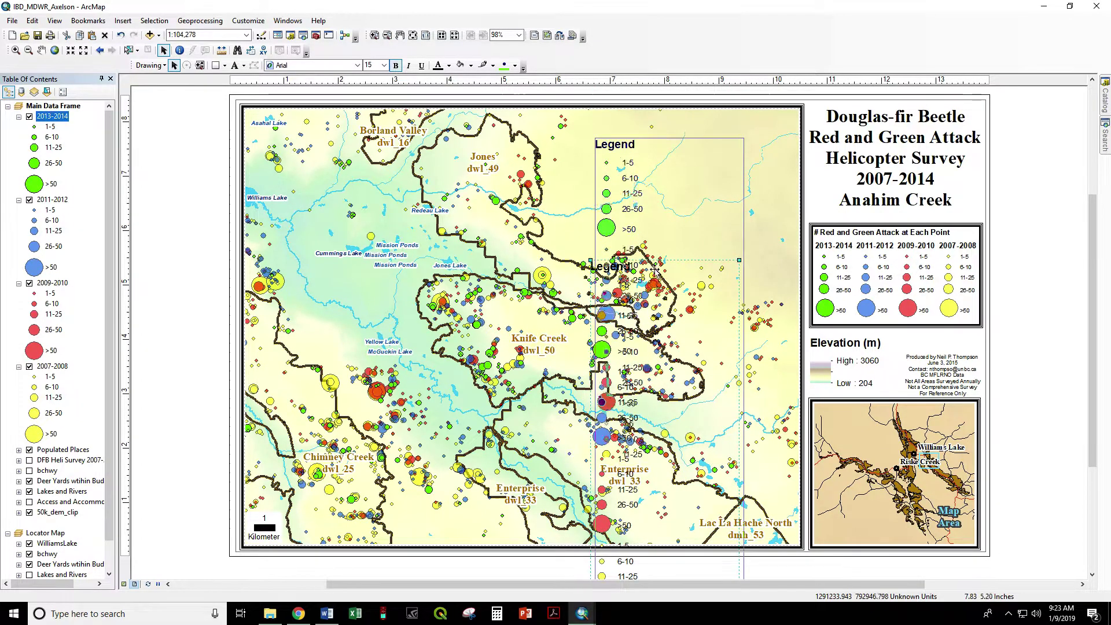
pyautogui.moveTo(667, 187); pyautogui.dragTo(565, 115)
pyautogui.moveTo(547, 267); pyautogui.dragTo(720, 290)
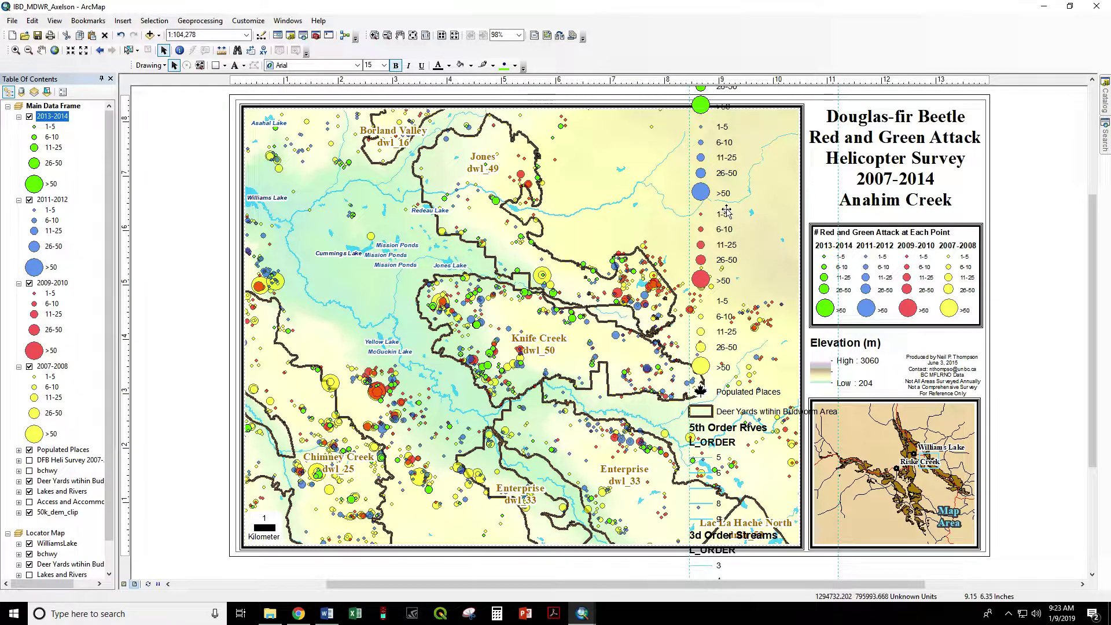
pyautogui.click(707, 216)
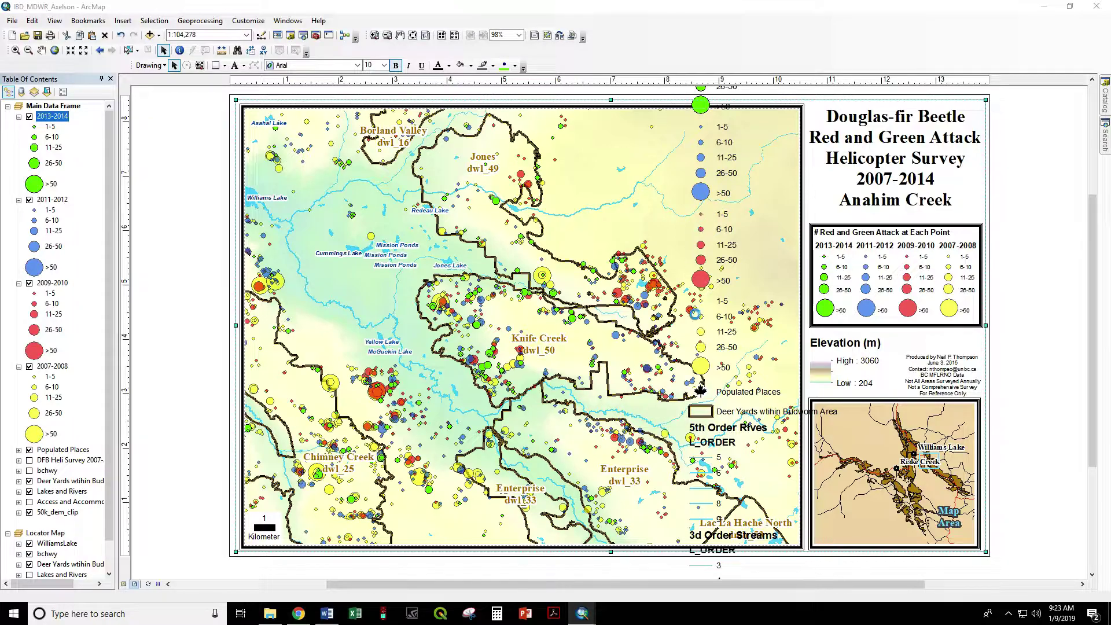
# In Legend Properties, remove Populated Places, Deer Yards, rivers, streams, ponds, lakes and 50k_dem_clip.
pyautogui.doubleClick(708, 333)
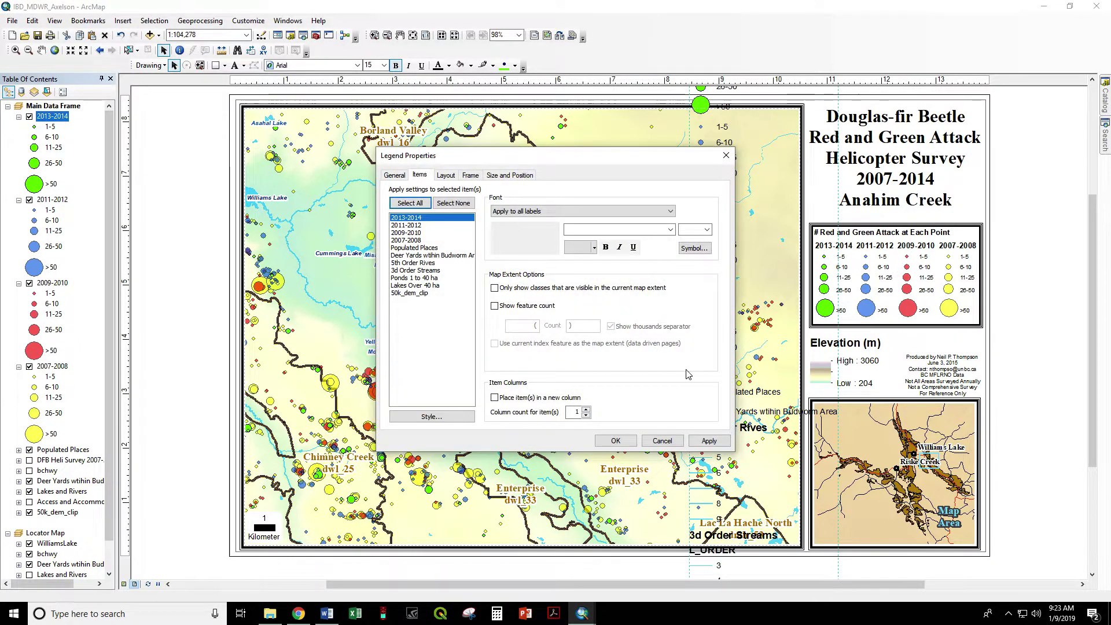
pyautogui.moveTo(509, 156); pyautogui.dragTo(389, 144)
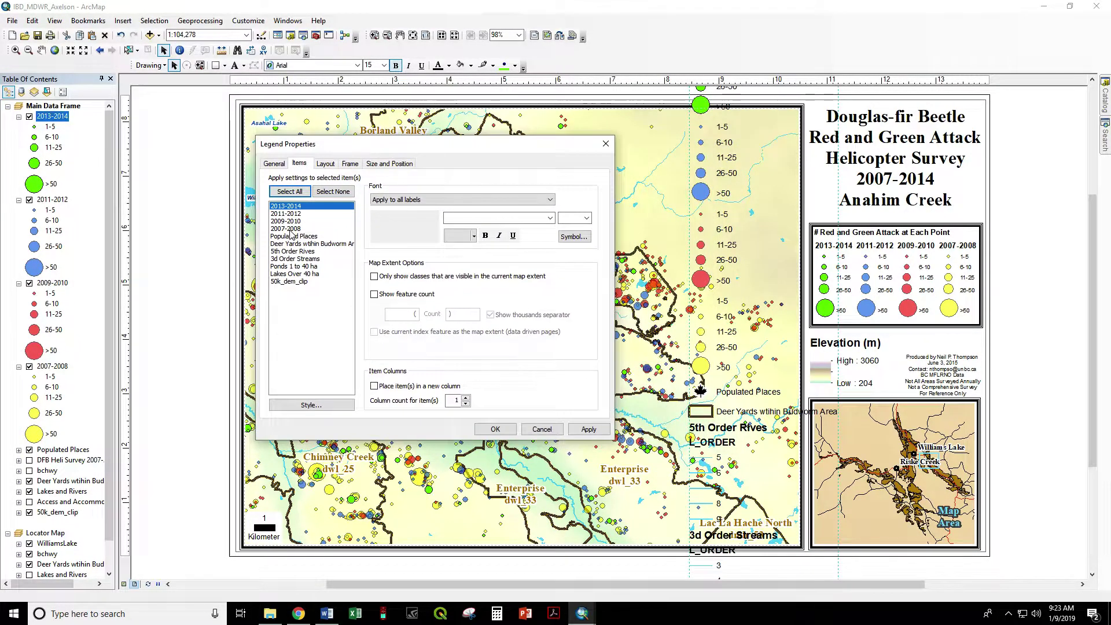
pyautogui.click(274, 164)
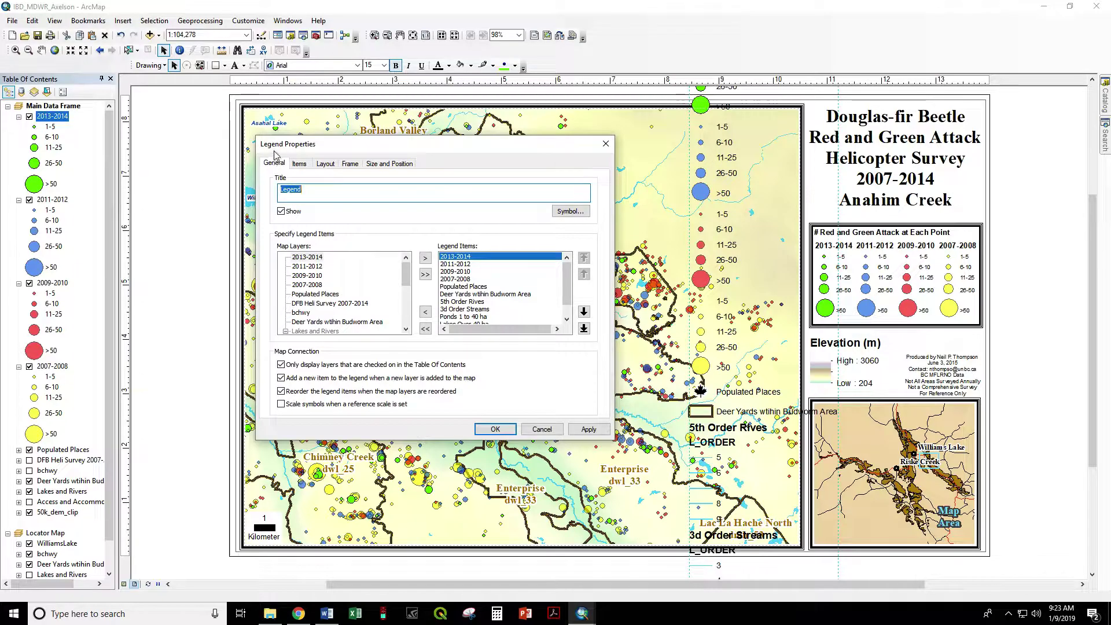
pyautogui.click(458, 287)
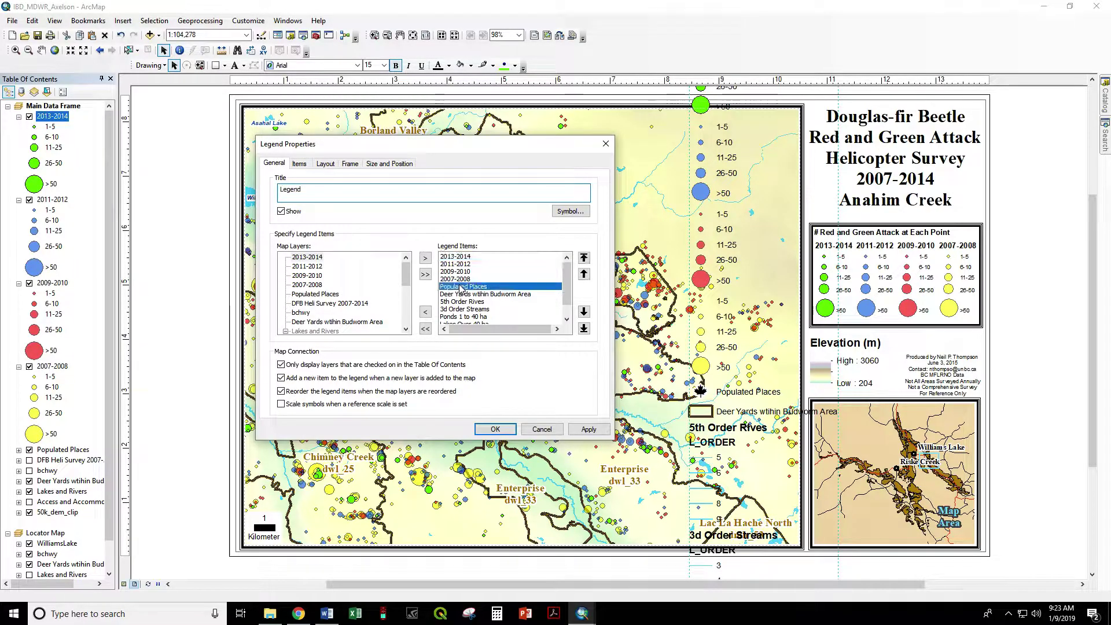
pyautogui.click(426, 313)
pyautogui.click(426, 313)
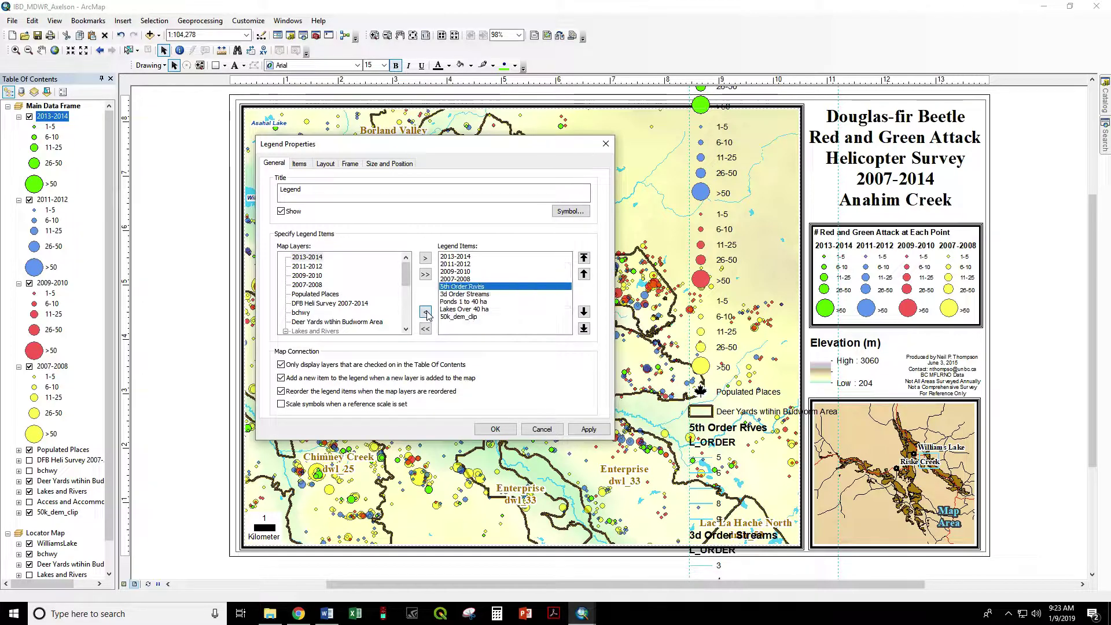
pyautogui.click(426, 313)
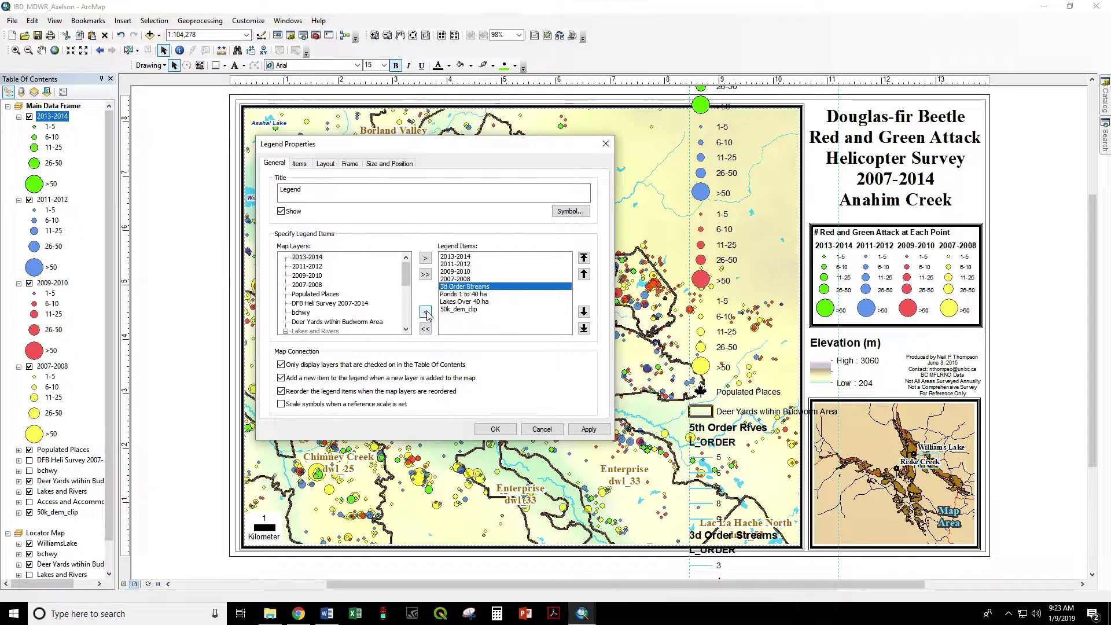
pyautogui.keyDown('shift'); pyautogui.click(466, 302); pyautogui.keyUp('shift')
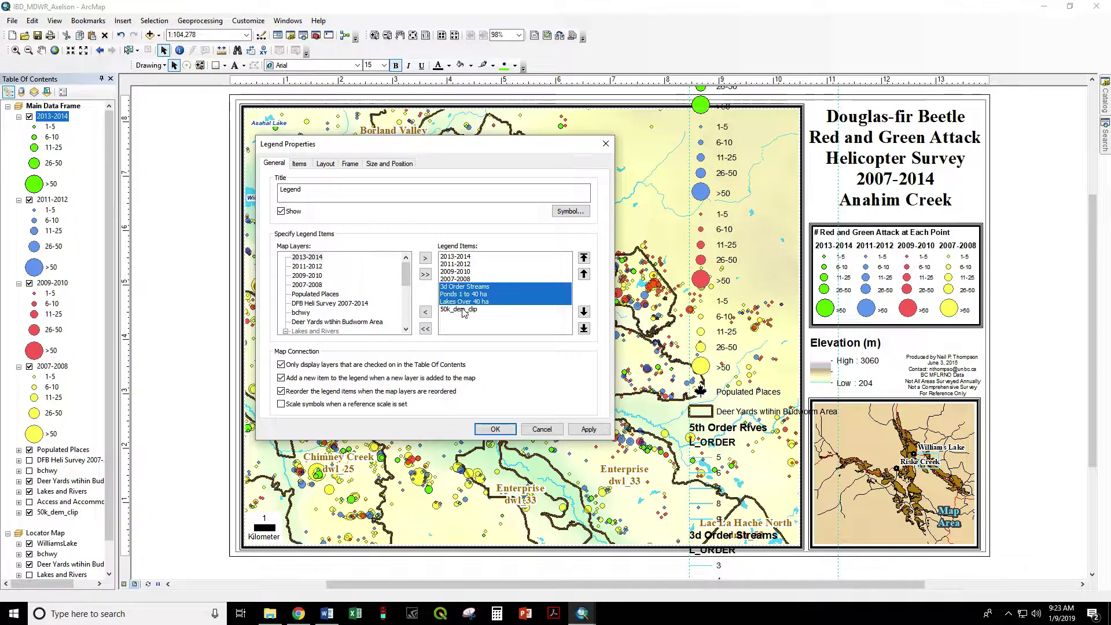
pyautogui.keyDown('shift'); pyautogui.click(463, 309); pyautogui.keyUp('shift')
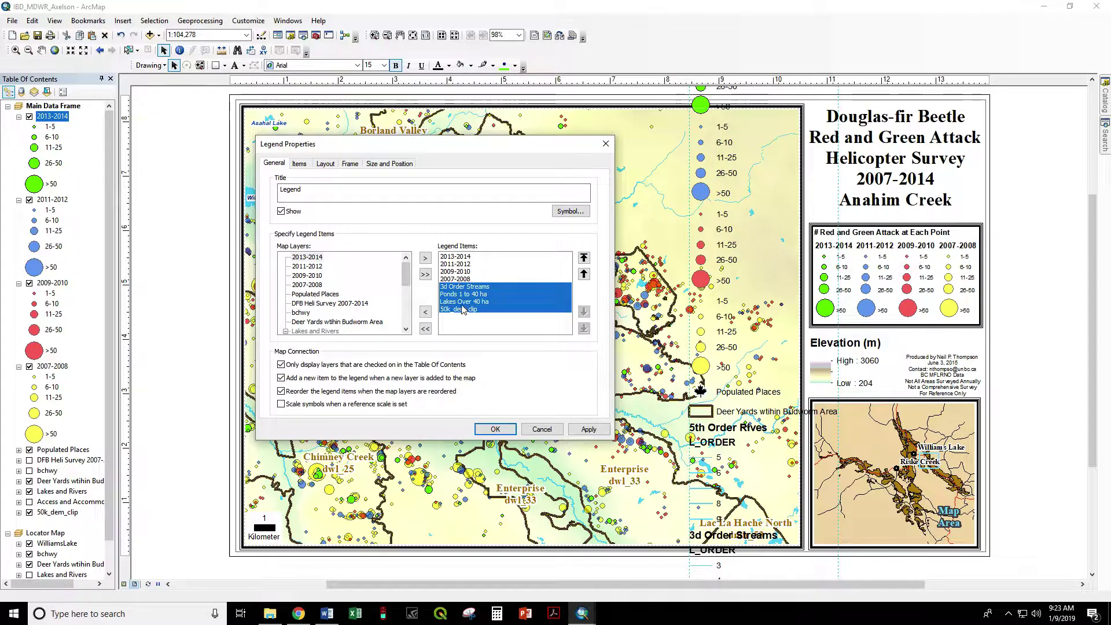
pyautogui.click(425, 312)
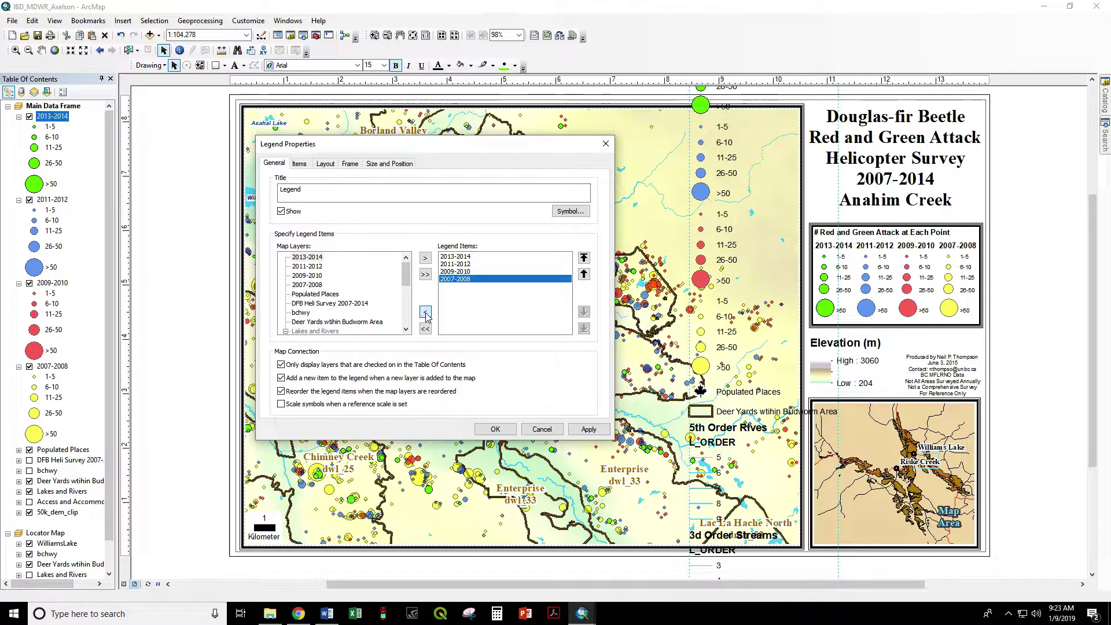
# Reset the legend items to only 2013-2014, 2011-2012, 2009-2010 and 2007-2008, then apply and close.
pyautogui.click(426, 274)
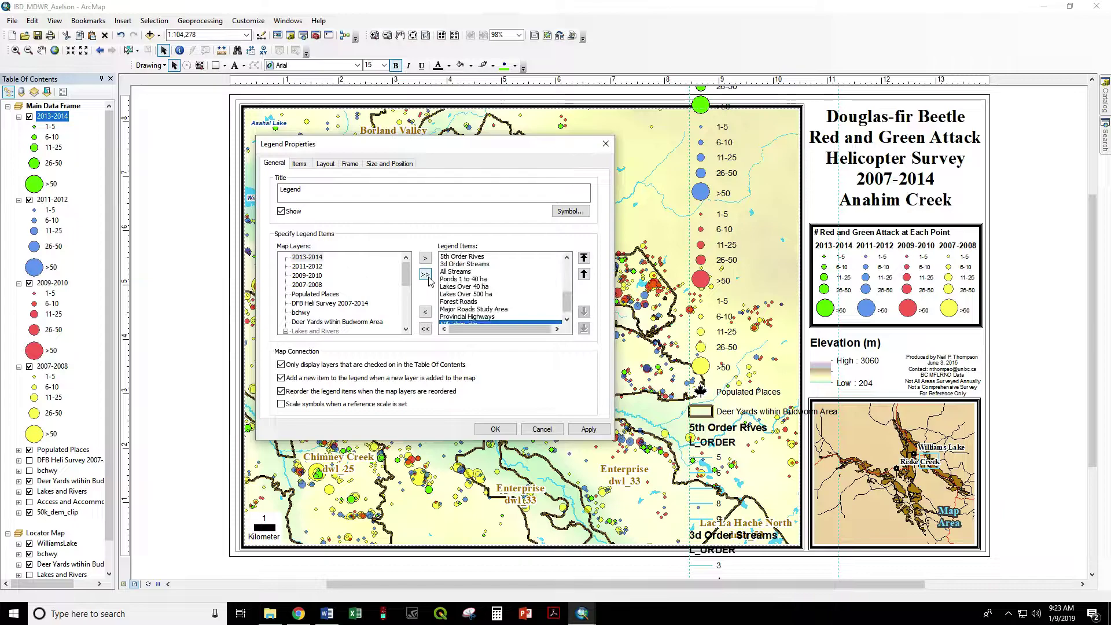
pyautogui.click(425, 330)
pyautogui.click(318, 258)
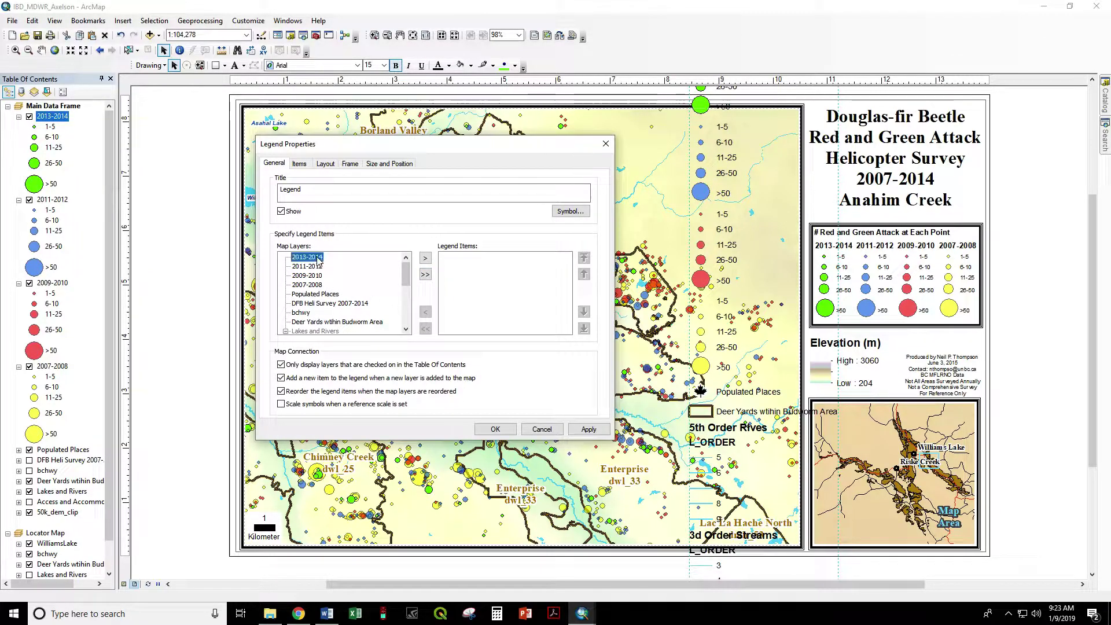
pyautogui.keyDown('shift'); pyautogui.click(317, 268); pyautogui.keyUp('shift')
pyautogui.keyDown('shift'); pyautogui.click(317, 285); pyautogui.keyUp('shift')
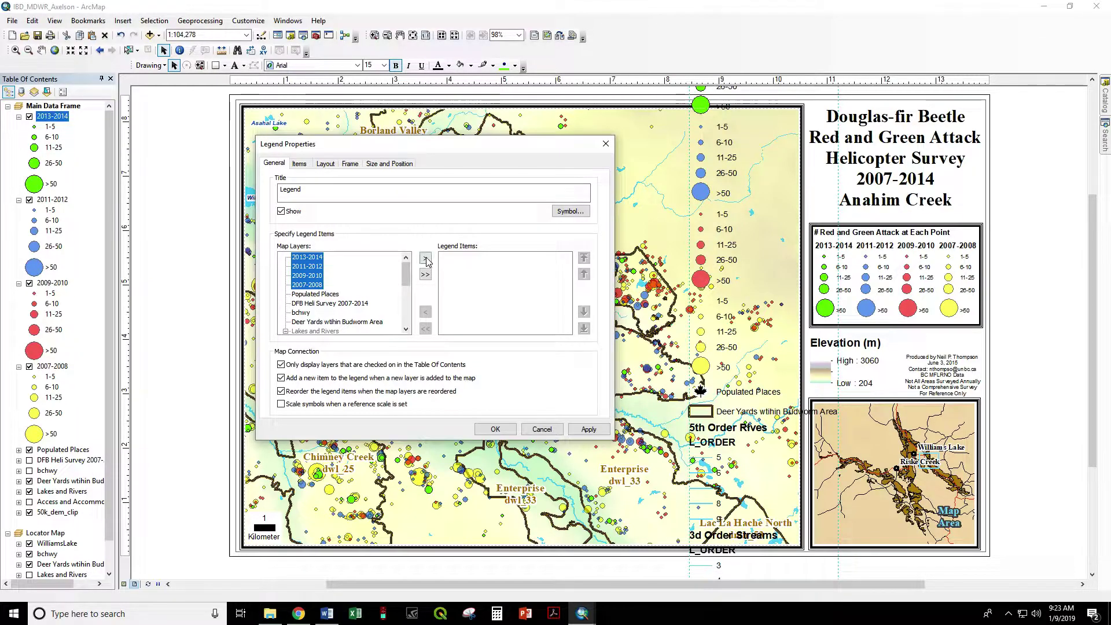
pyautogui.click(425, 258)
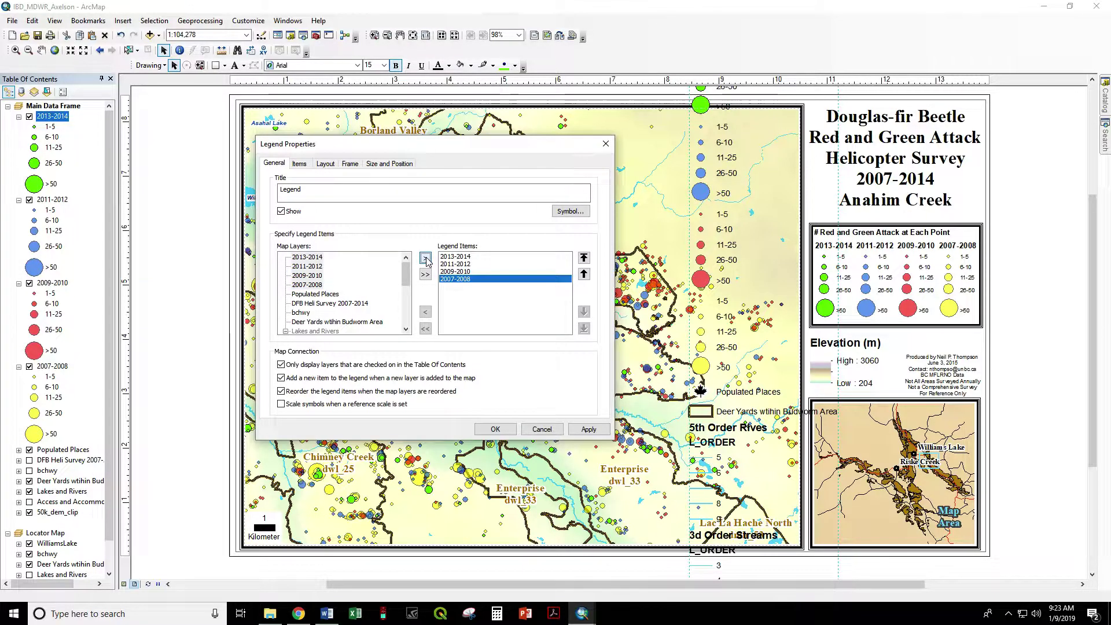
pyautogui.click(584, 429)
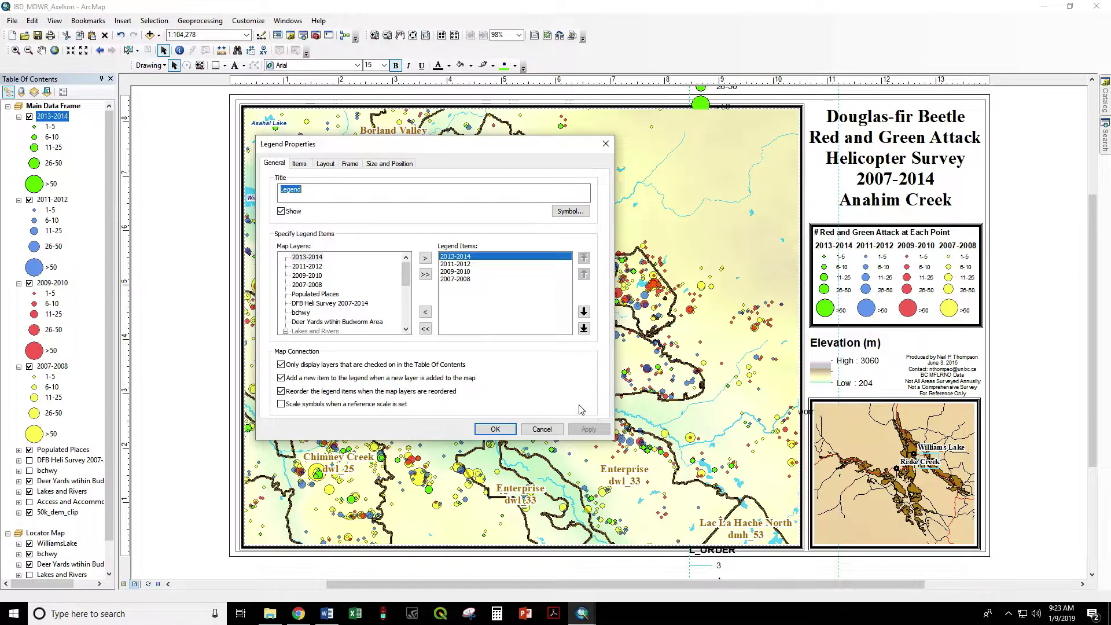
pyautogui.click(496, 429)
# Drag the legend from the page bottom up to the map's upper right corner.
pyautogui.moveTo(701, 449); pyautogui.dragTo(710, 211)
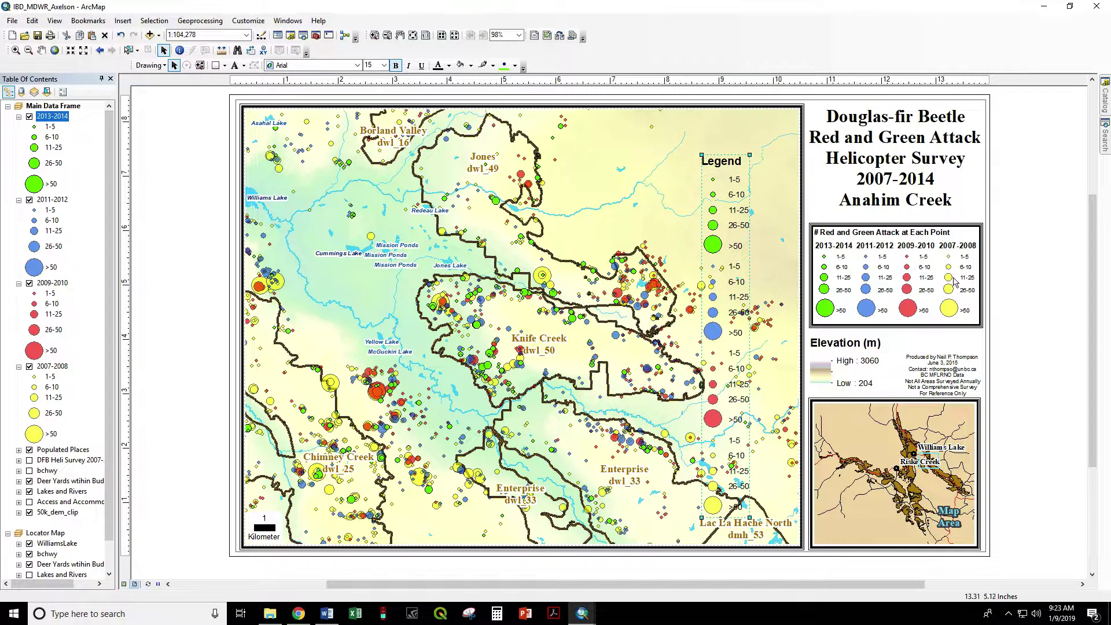
pyautogui.moveTo(718, 195); pyautogui.dragTo(718, 196)
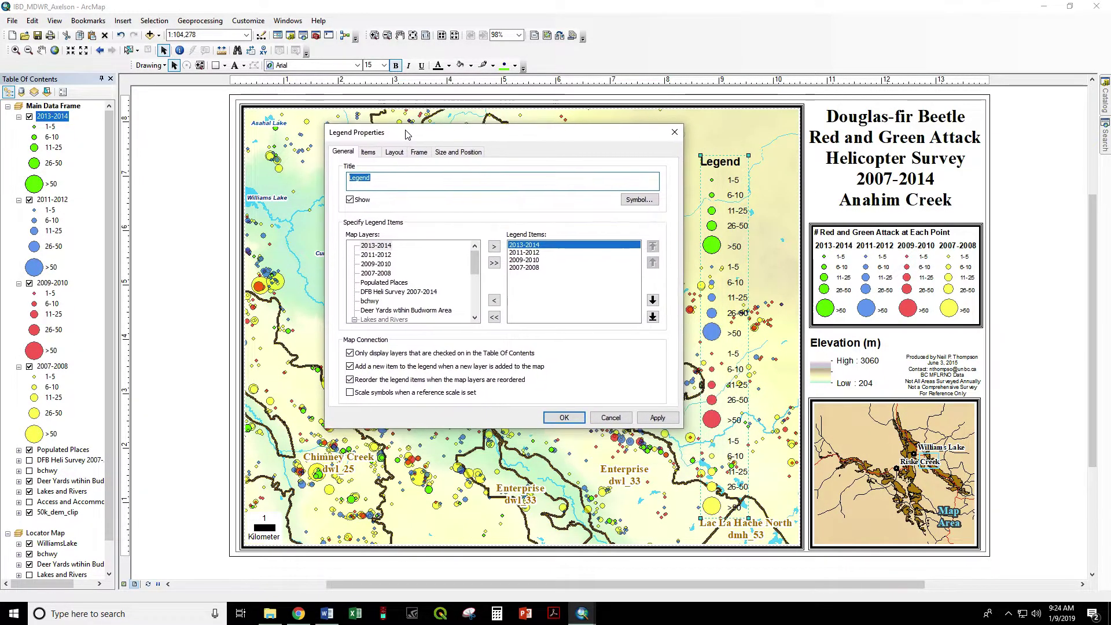
# On the Items tab, select the 2011-2012 item and apply a column layout.
pyautogui.click(365, 153)
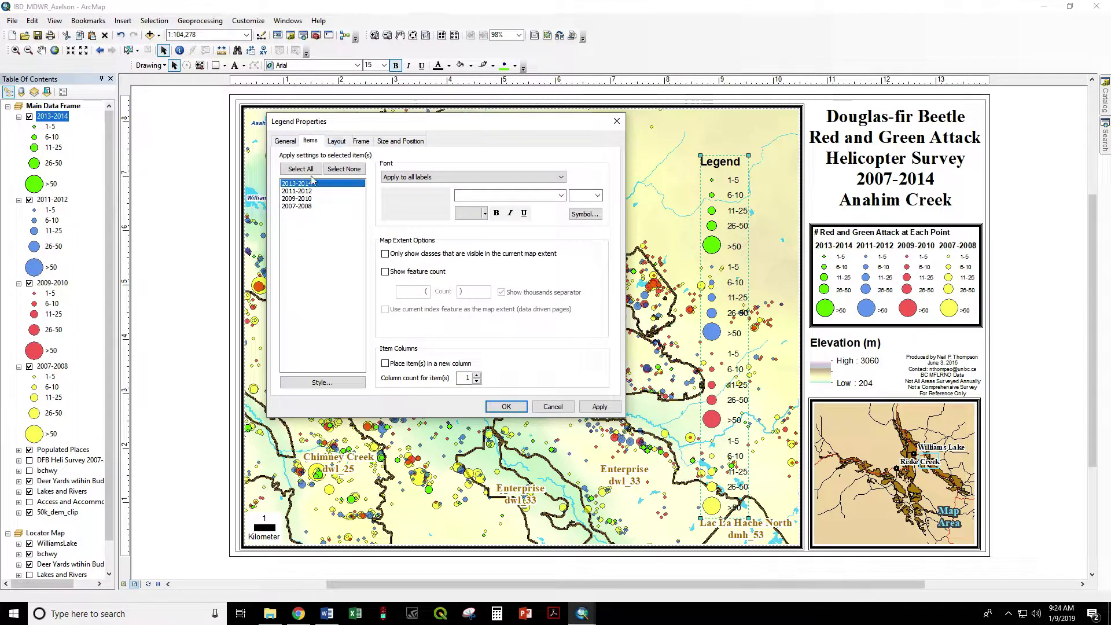
pyautogui.click(305, 192)
pyautogui.click(305, 207)
pyautogui.click(305, 199)
pyautogui.click(307, 192)
pyautogui.click(307, 184)
pyautogui.click(307, 193)
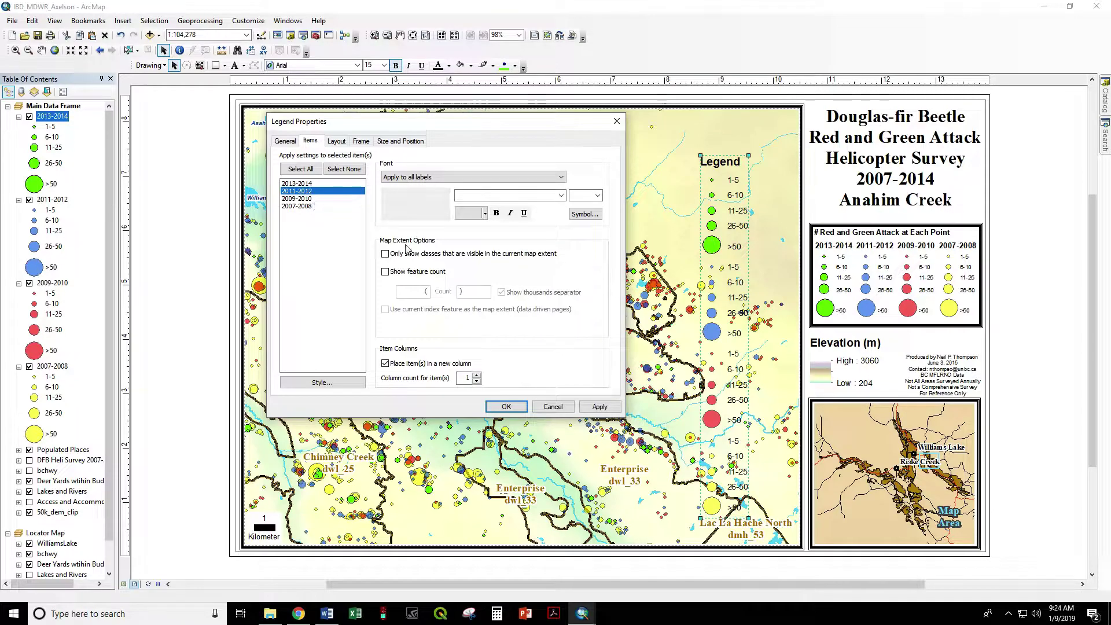
pyautogui.click(596, 407)
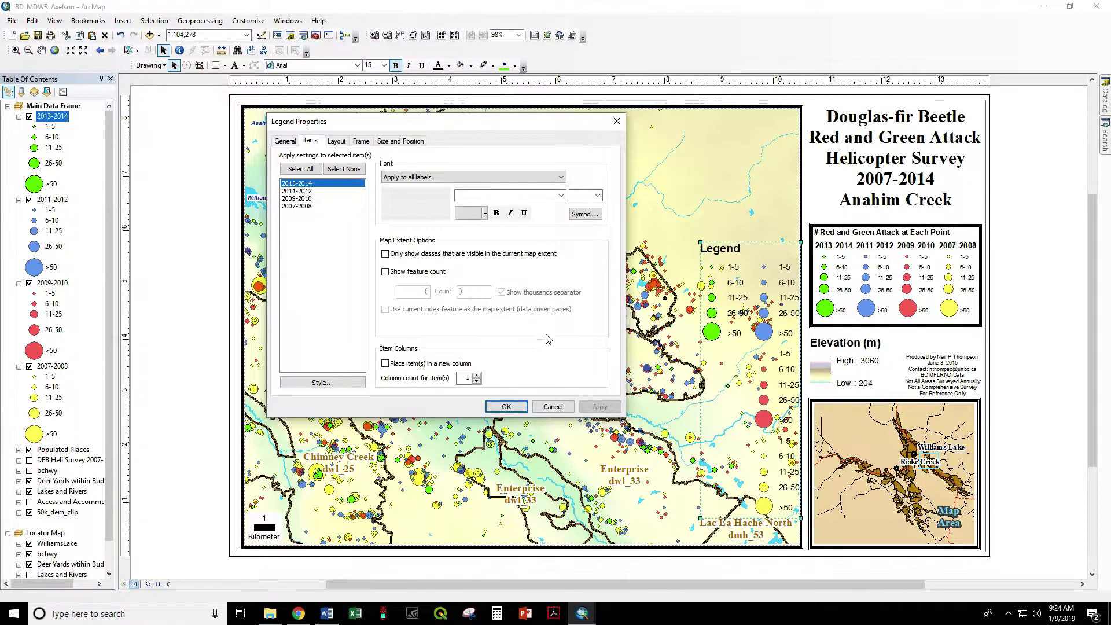
# Start 2009-2010 and 2007-2008 in new columns, apply and close, then reopen the legend properties.
pyautogui.click(302, 199)
pyautogui.click(394, 362)
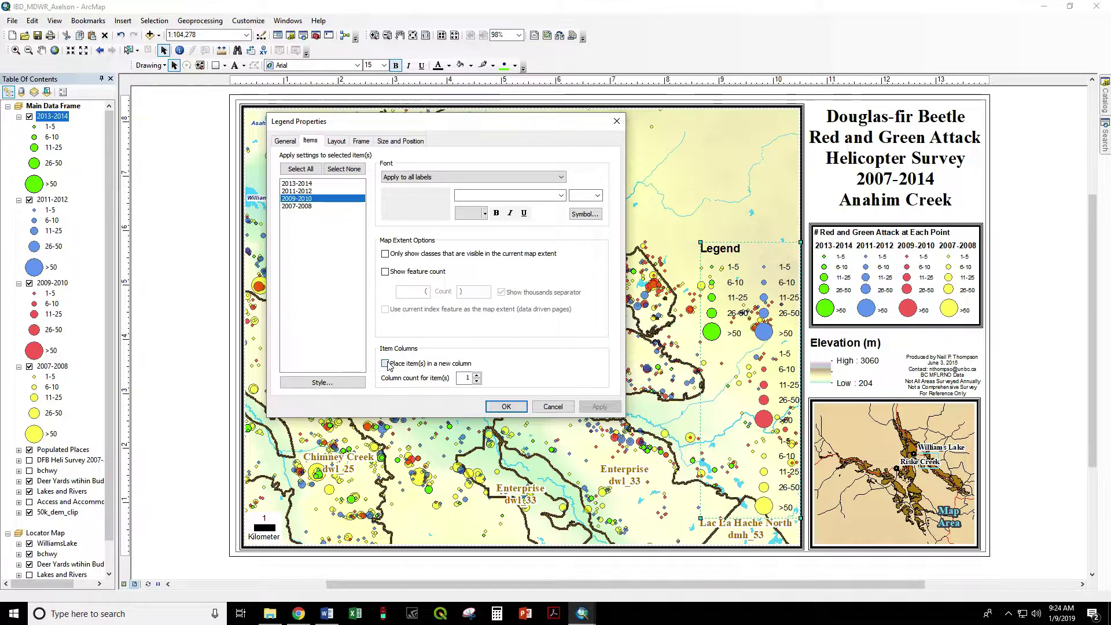
pyautogui.click(600, 406)
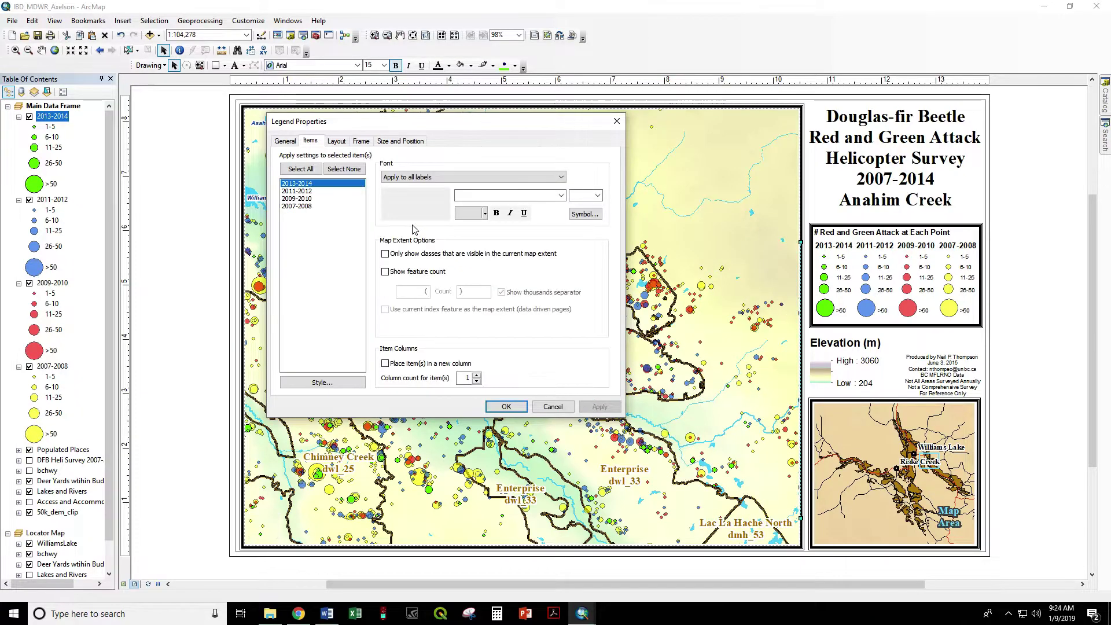
pyautogui.click(296, 206)
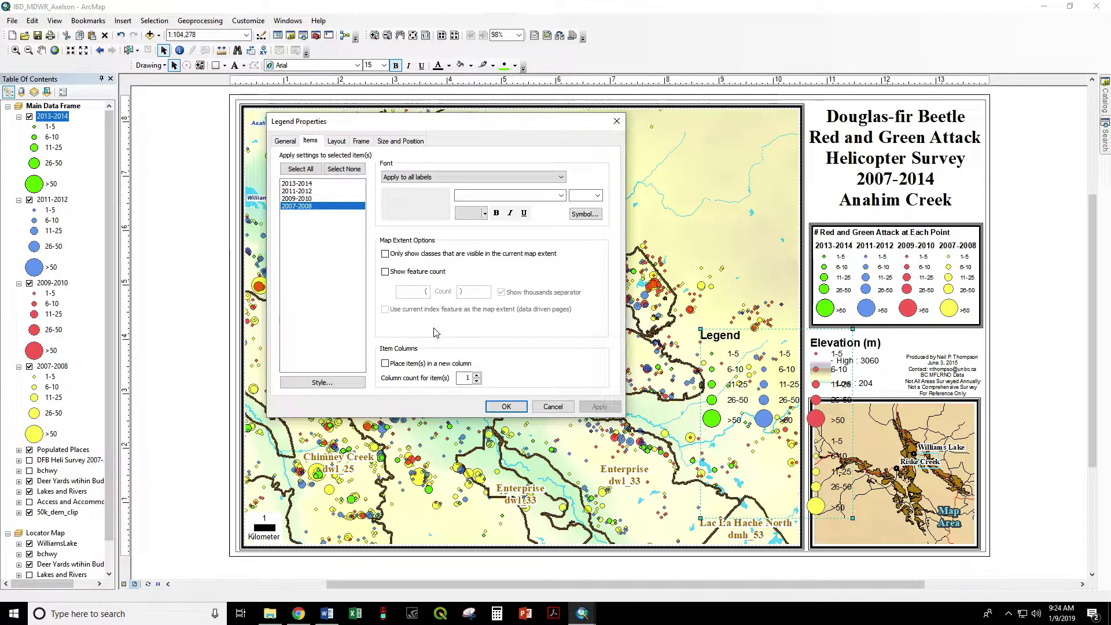
pyautogui.click(385, 363)
pyautogui.click(599, 407)
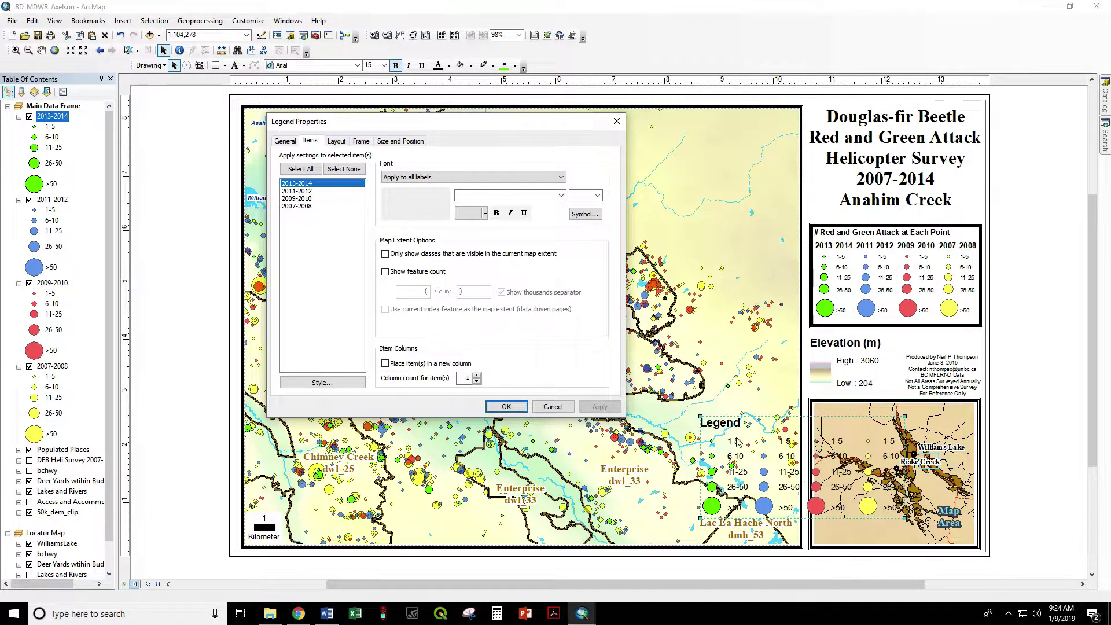
pyautogui.click(506, 407)
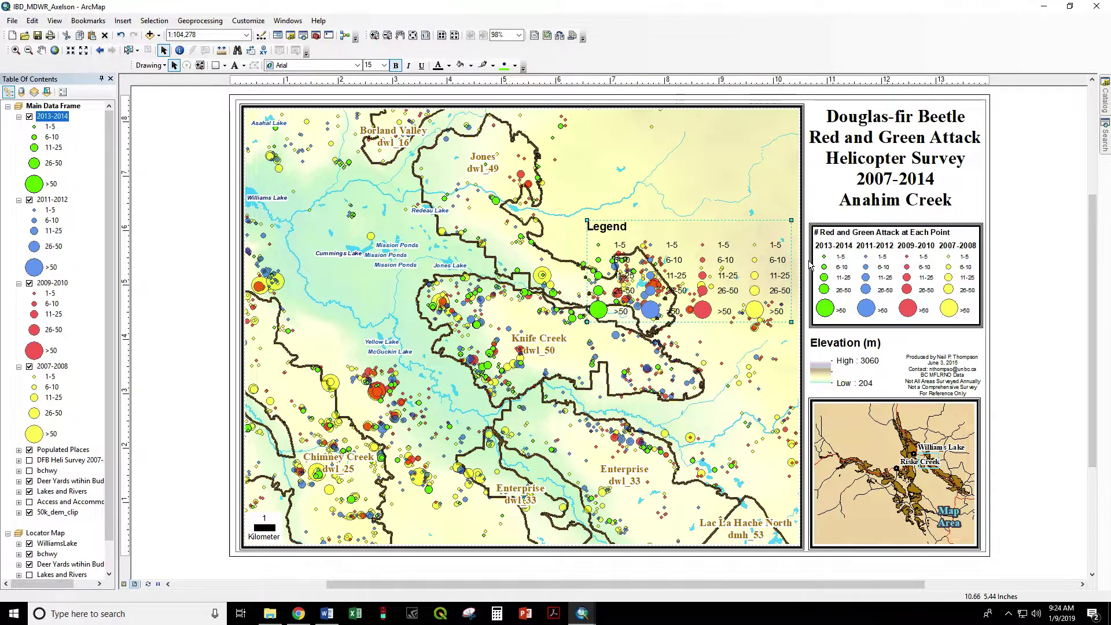
pyautogui.doubleClick(606, 254)
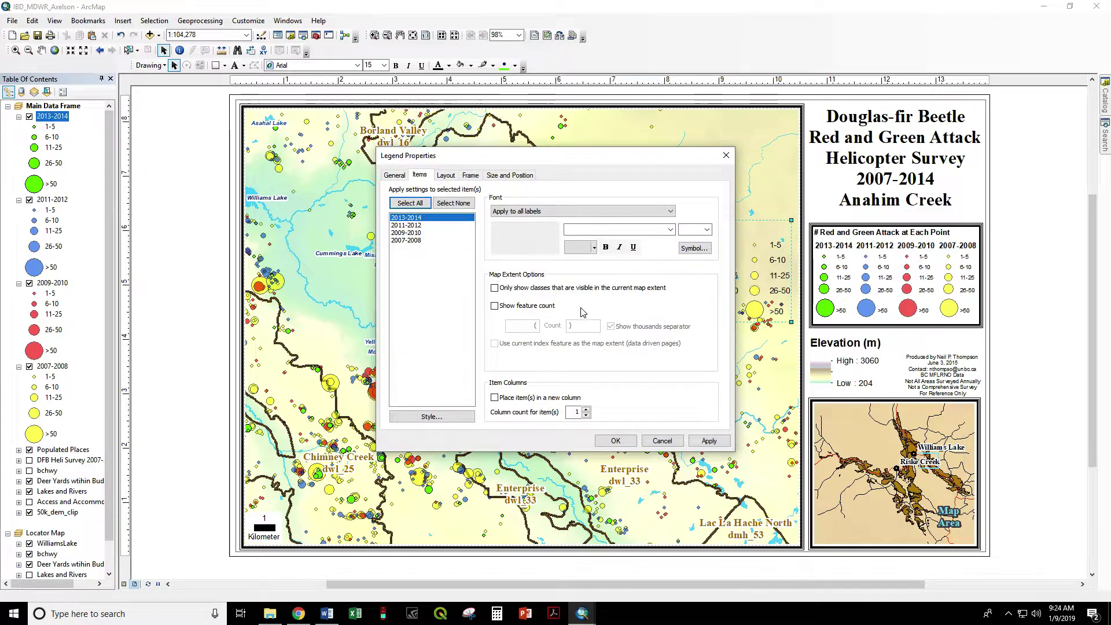
pyautogui.moveTo(552, 163); pyautogui.dragTo(339, 178)
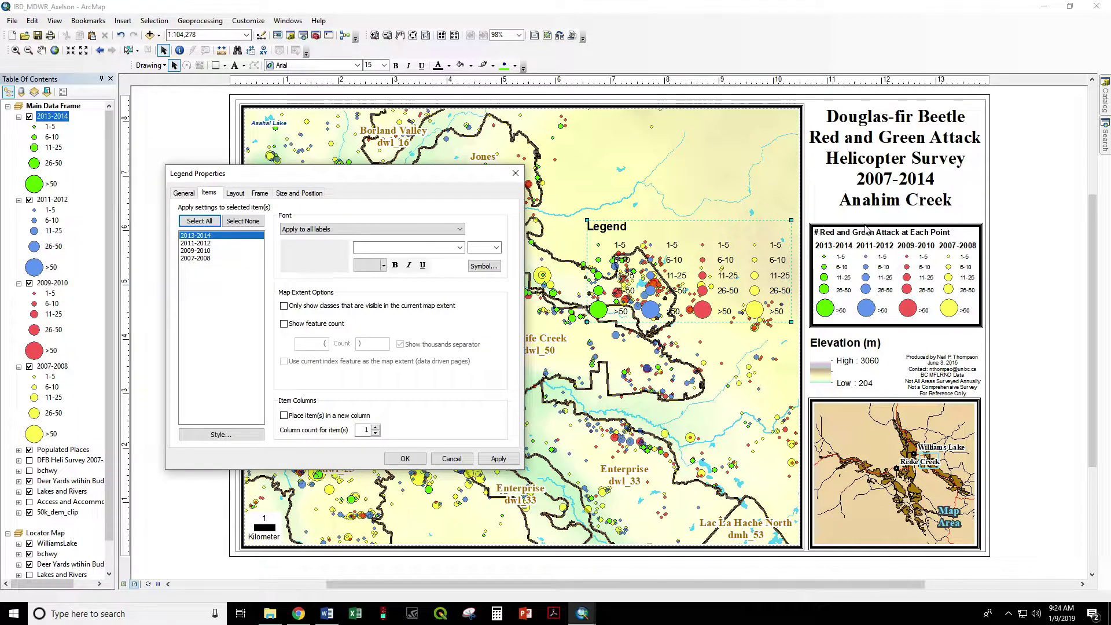
# Set the legend title to '# Red and Green Attack at Each Point', capitalising 'Red', and apply.
pyautogui.click(184, 194)
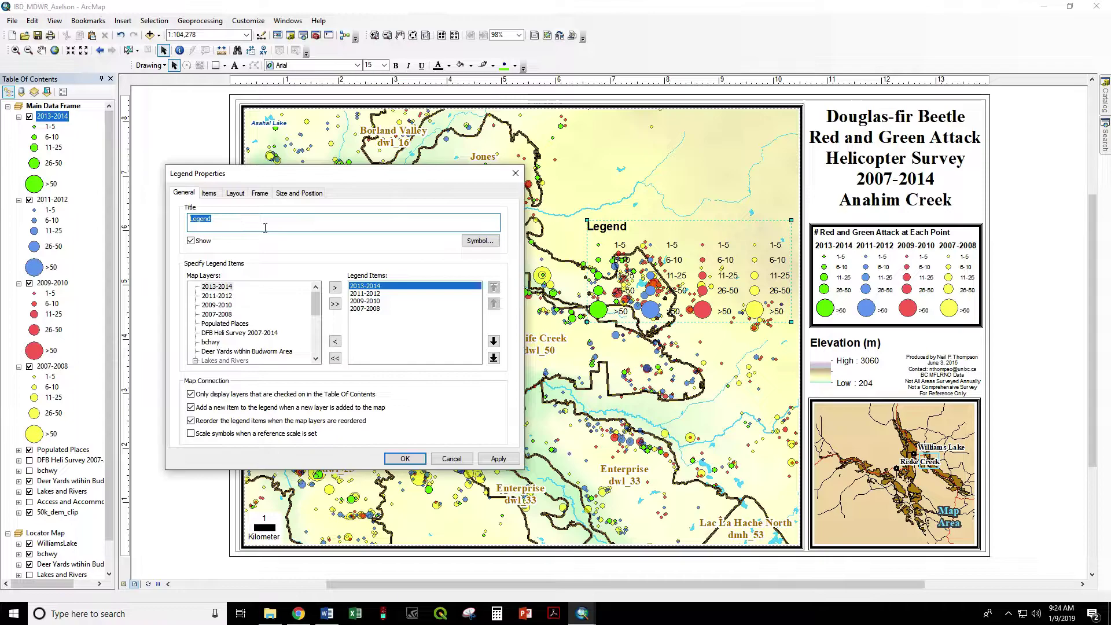
pyautogui.doubleClick(218, 219)
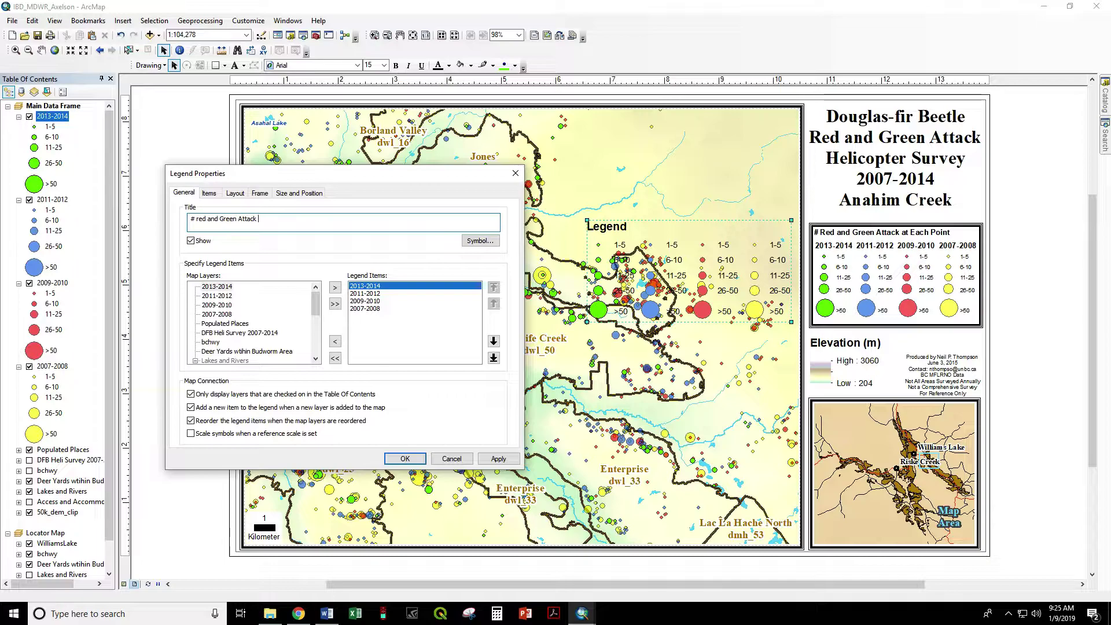
pyautogui.write('Each P')
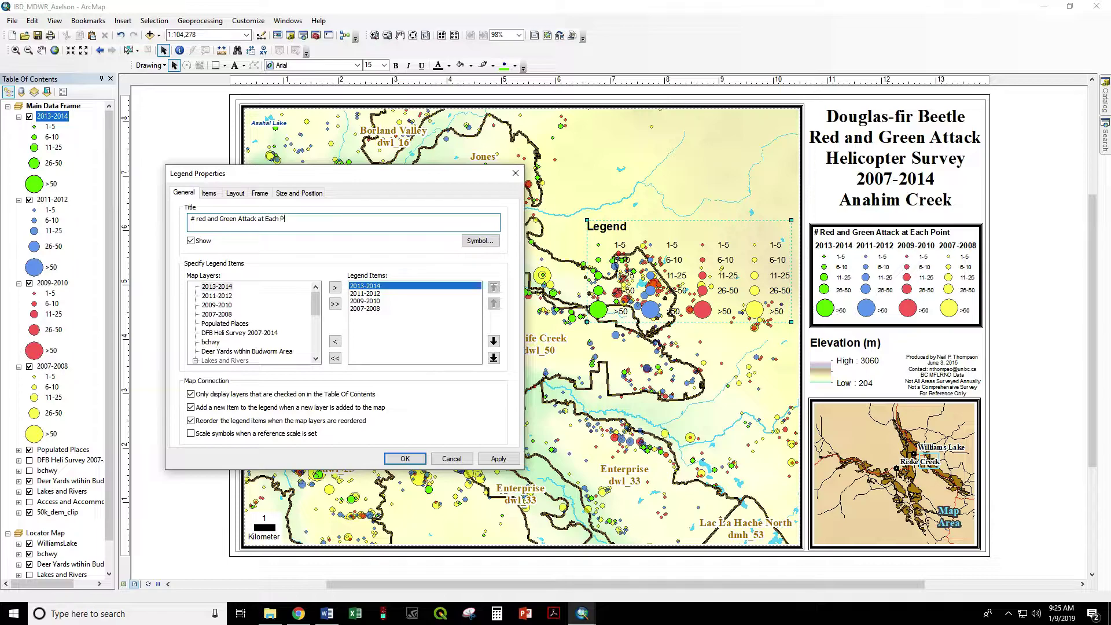
pyautogui.write('oint')
pyautogui.click(498, 459)
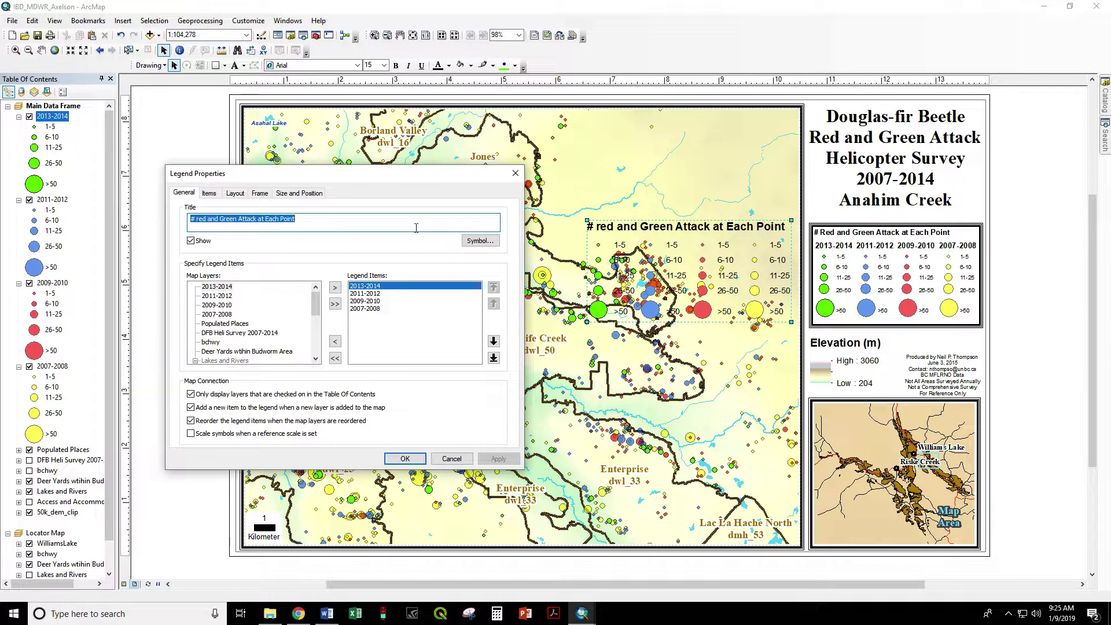
pyautogui.click(202, 222)
pyautogui.press('BackSpace')
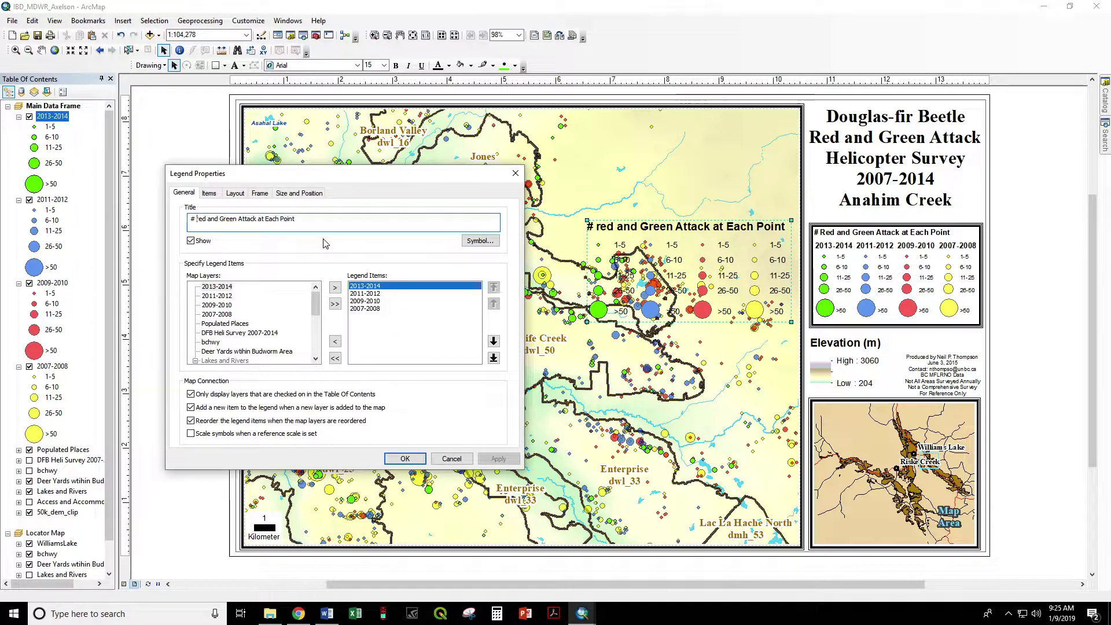
pyautogui.press('BackSpace')
pyautogui.write('R')
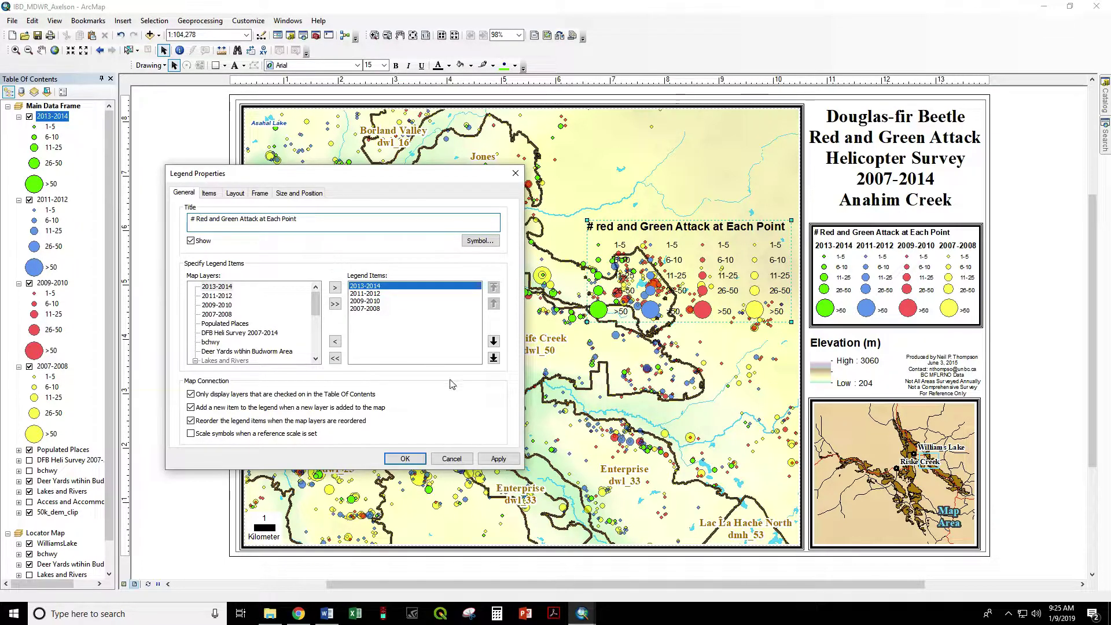
pyautogui.click(495, 459)
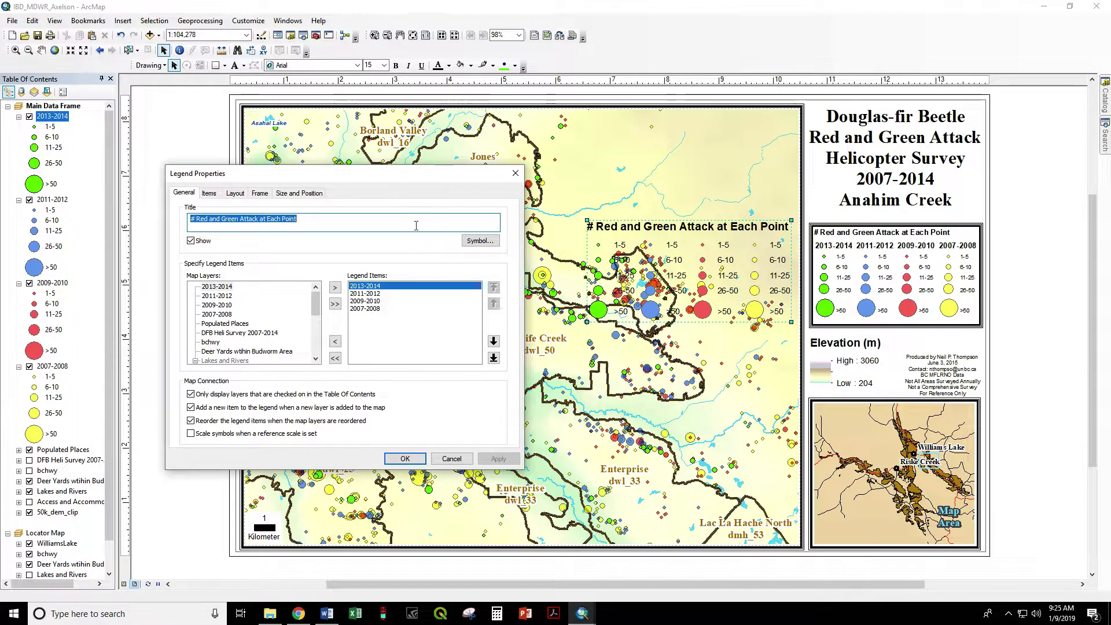
# Give the legend a Triple, Graded border and a White background, and apply.
pyautogui.click(259, 196)
pyautogui.click(282, 227)
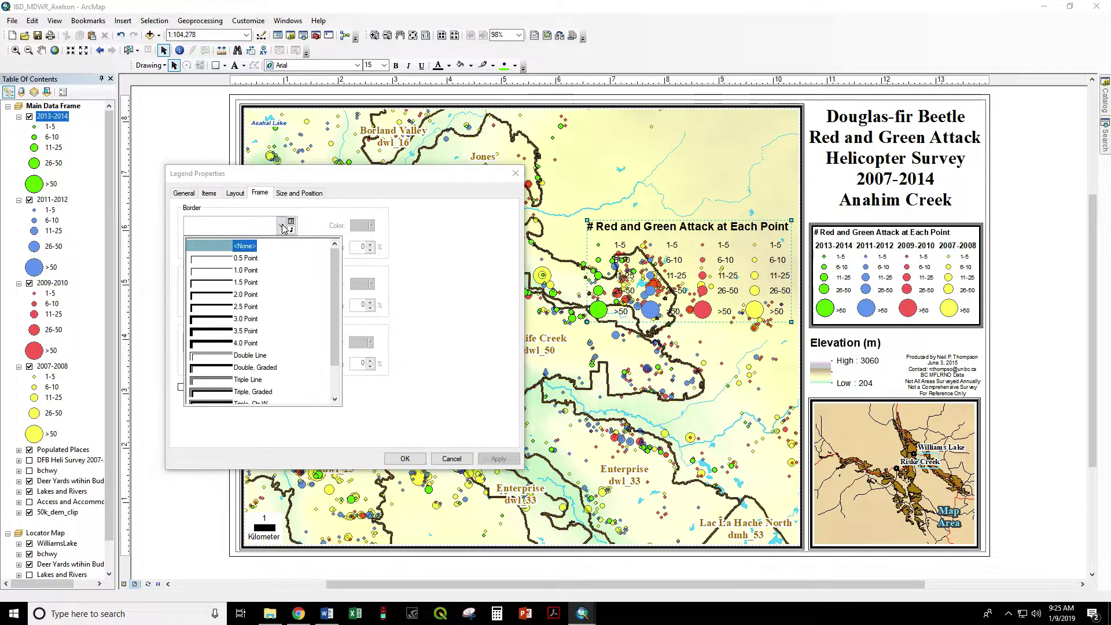
pyautogui.click(246, 393)
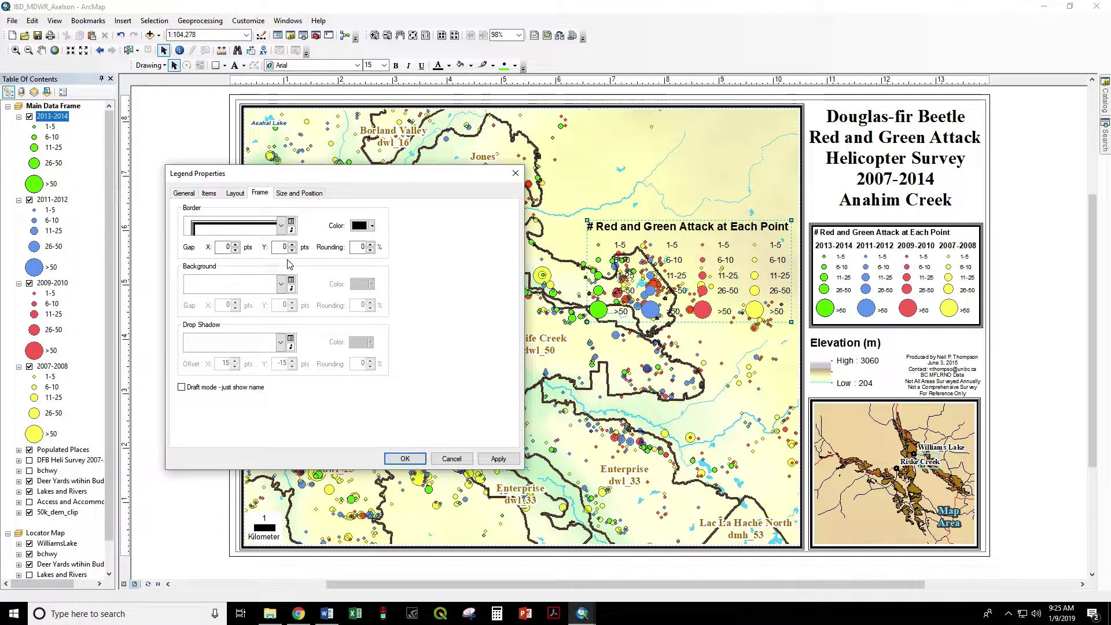
pyautogui.click(281, 284)
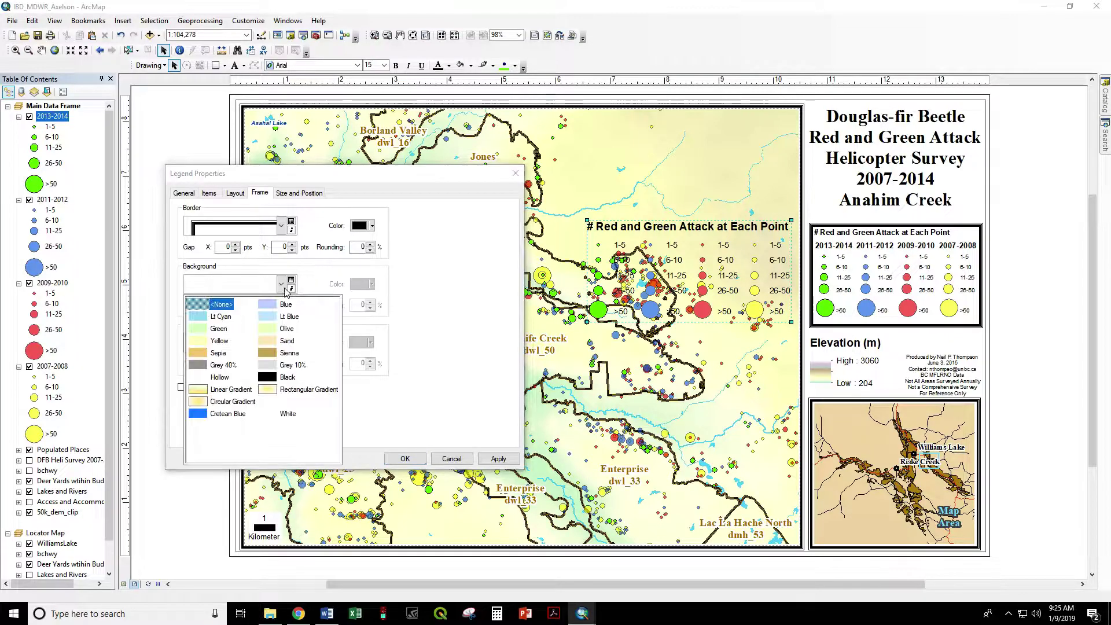
pyautogui.click(279, 415)
pyautogui.click(497, 458)
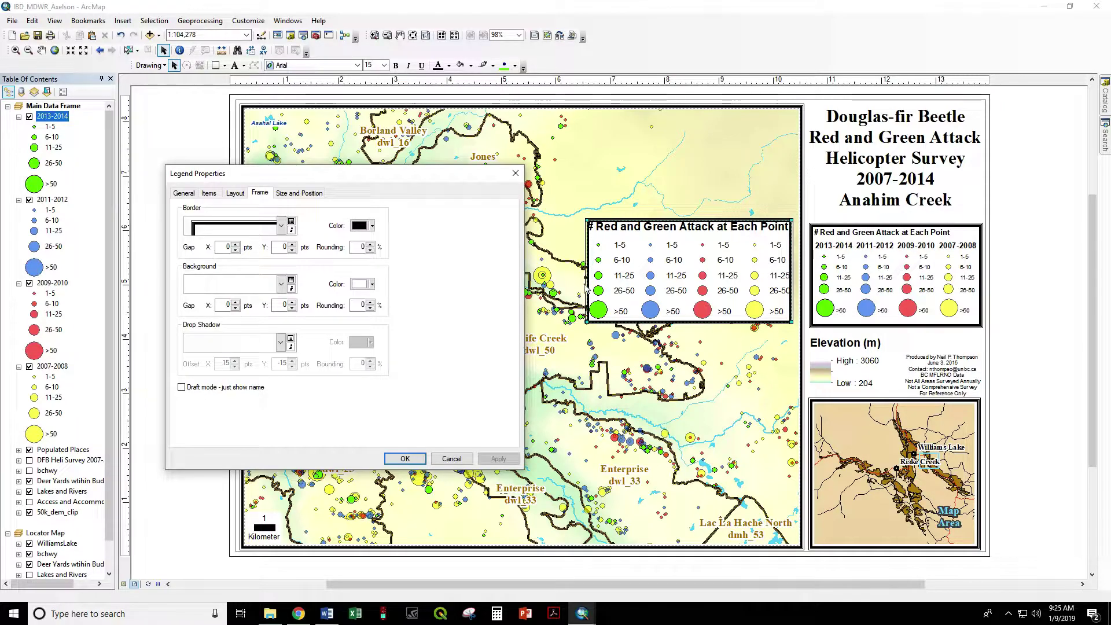
# Set the border and background gaps to 5 pt, apply, then lower them all to 4 pt.
pyautogui.click(235, 245)
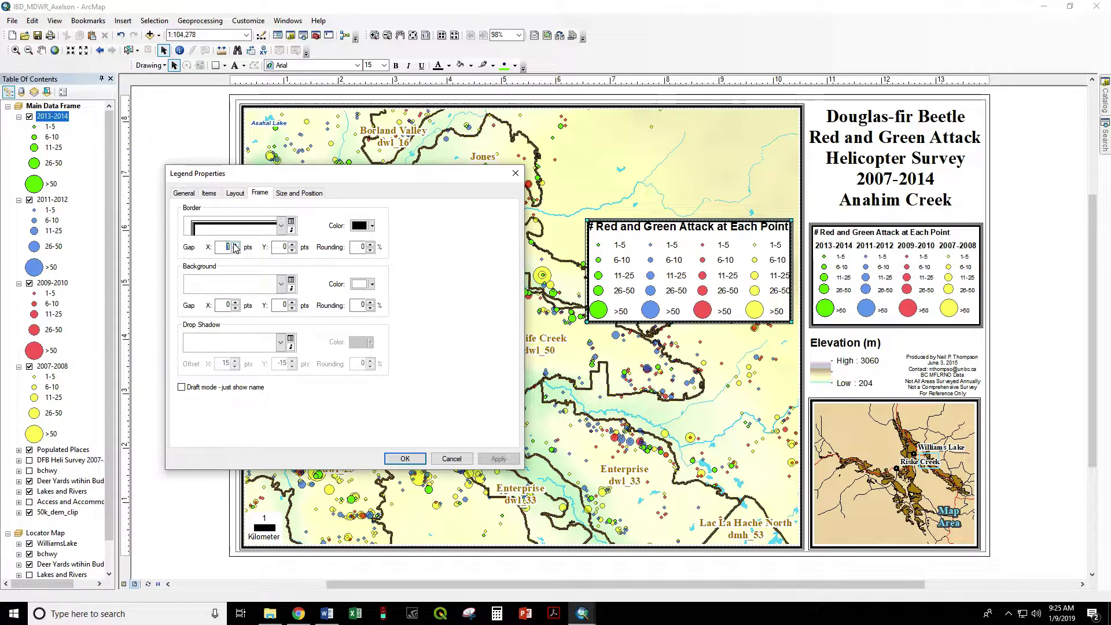
pyautogui.click(292, 247)
pyautogui.click(236, 303)
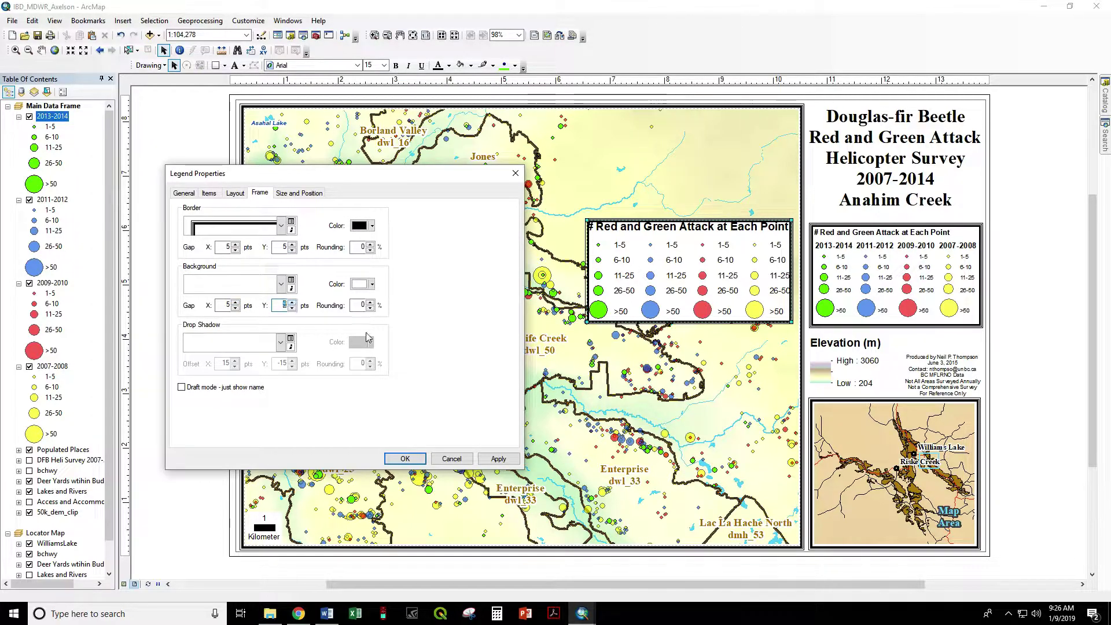
pyautogui.click(489, 457)
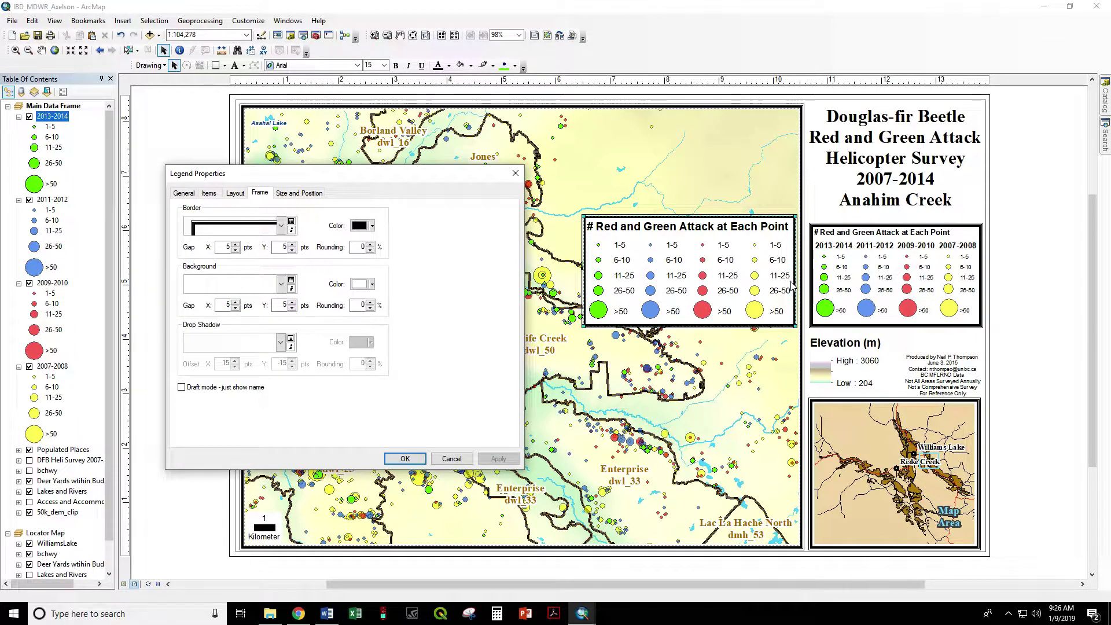
pyautogui.write('4')
pyautogui.click(235, 250)
pyautogui.click(235, 307)
pyautogui.click(293, 308)
pyautogui.click(496, 463)
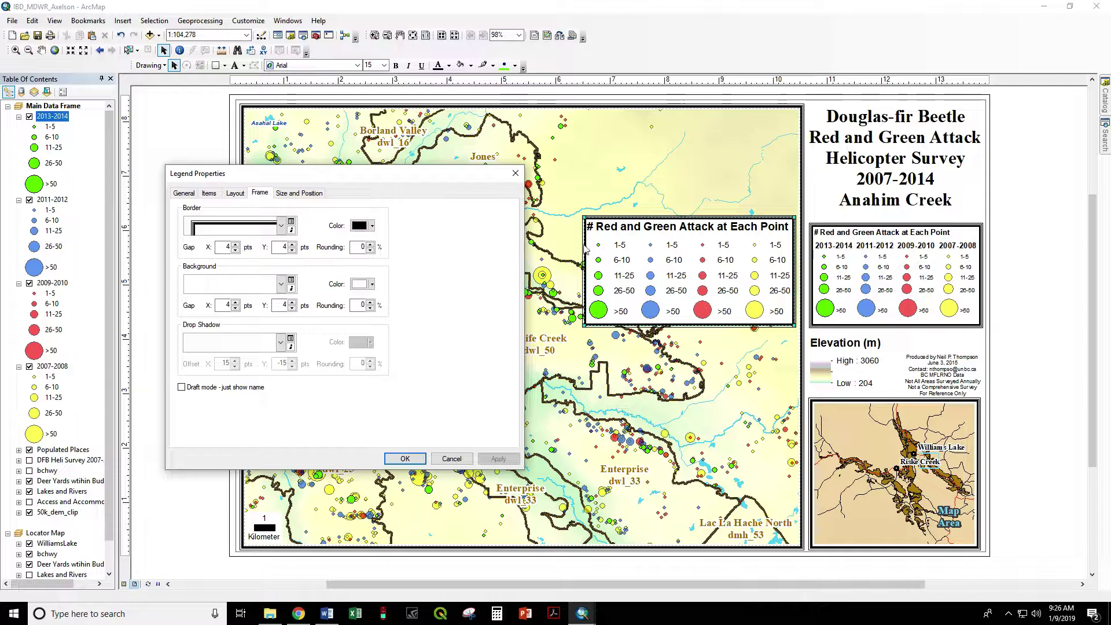
# Apply the Horizontal Single Symbol Layer Name and Label style to the selected legend item.
pyautogui.click(210, 195)
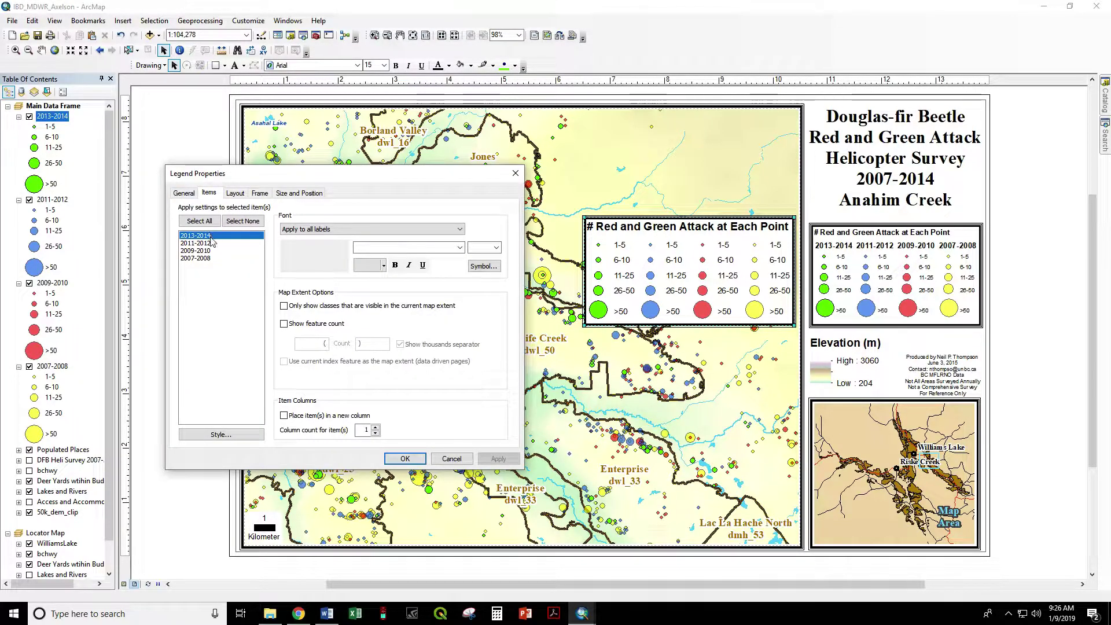
pyautogui.click(214, 435)
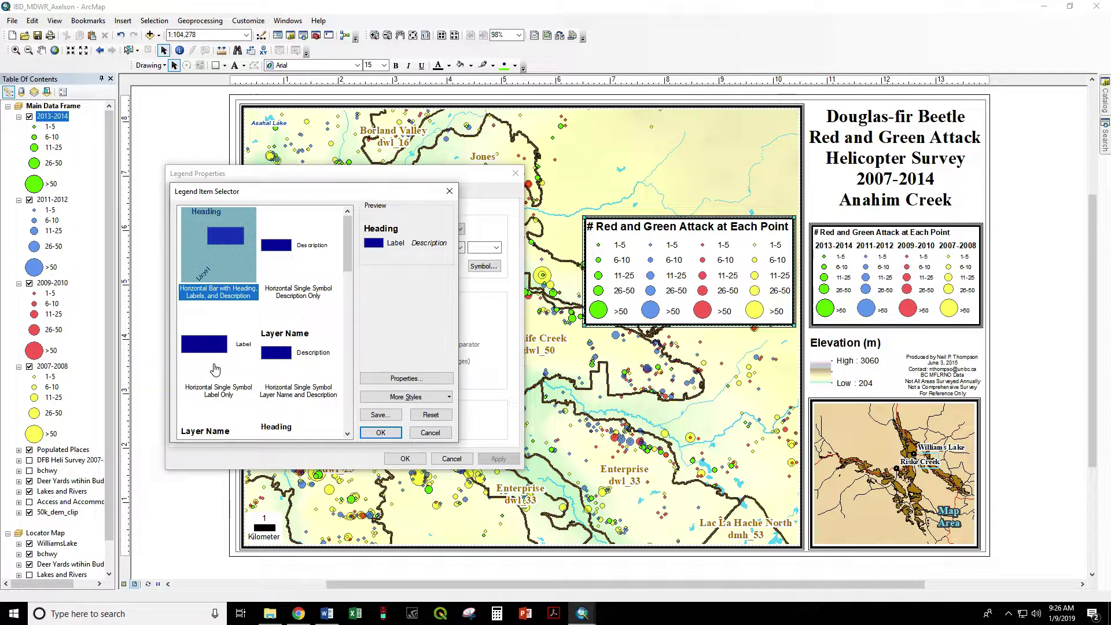
pyautogui.scroll(-3, 210, 386)
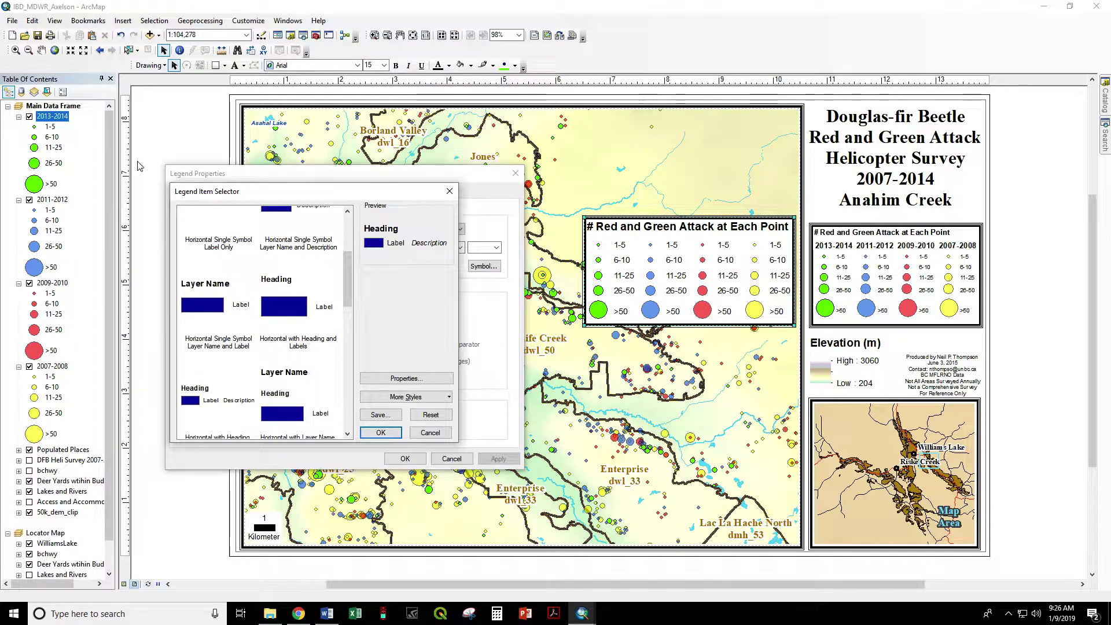
pyautogui.click(211, 306)
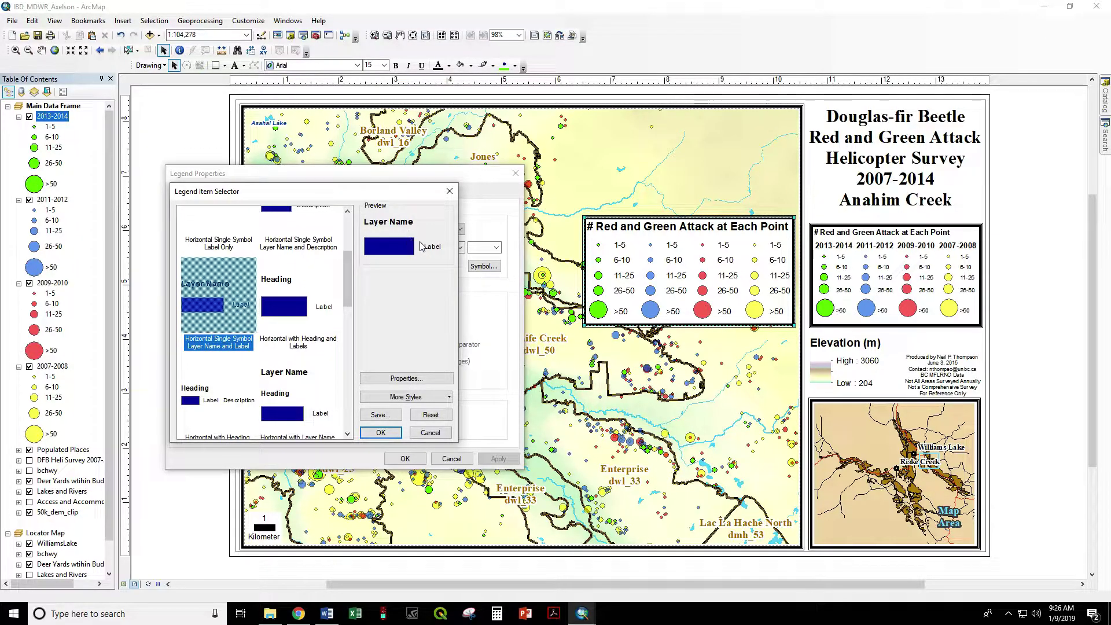
pyautogui.click(381, 432)
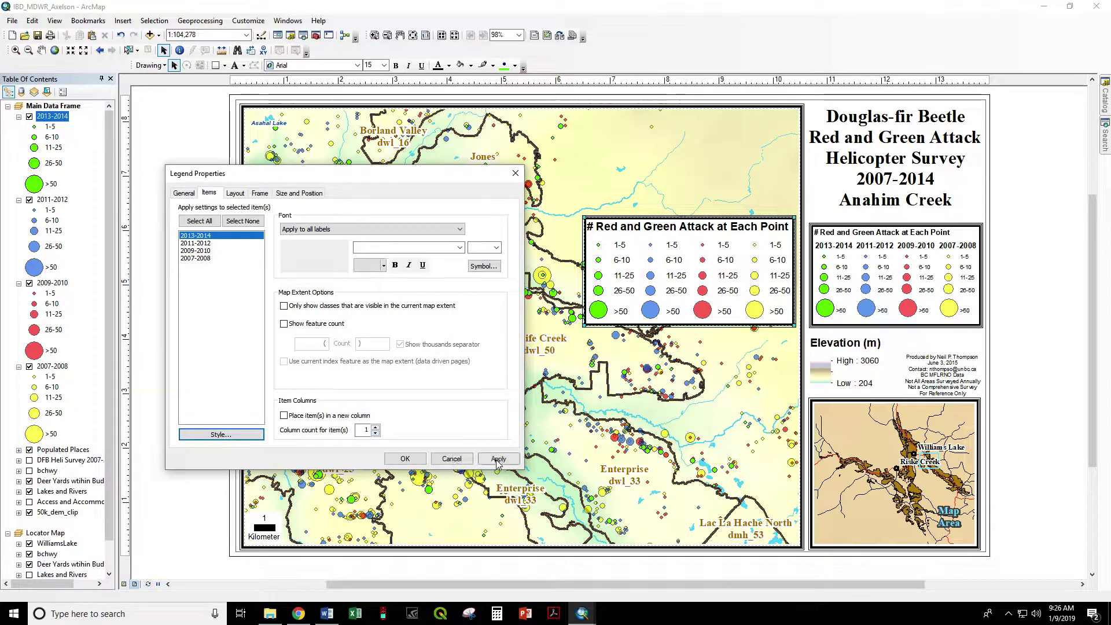
pyautogui.click(498, 459)
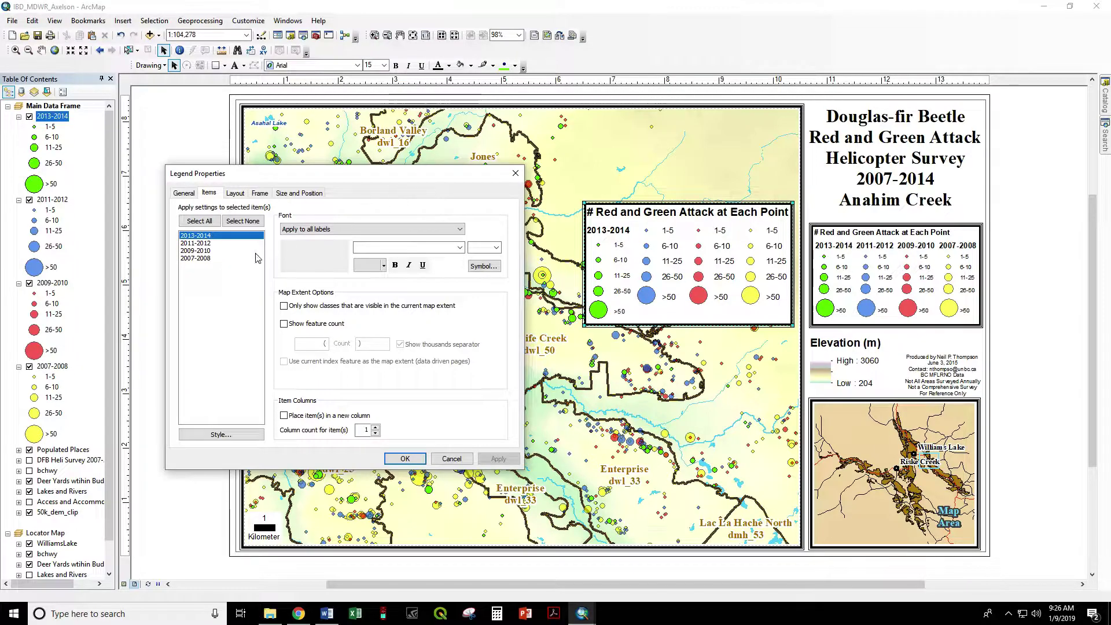
# Apply the layer name and label style to all four legend items at once.
pyautogui.click(201, 221)
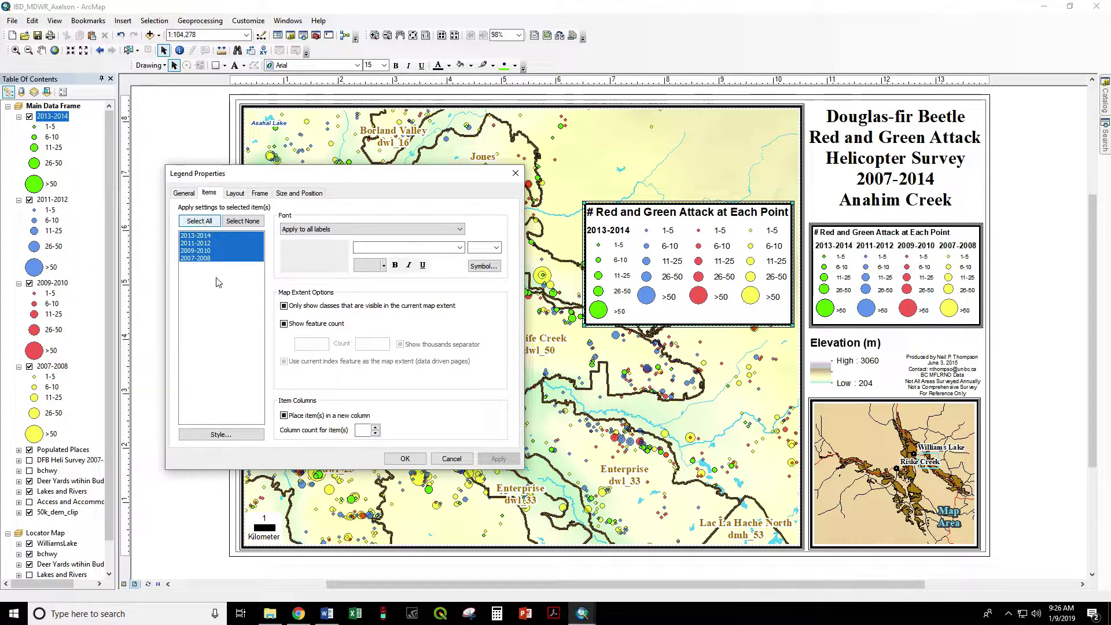
pyautogui.click(211, 435)
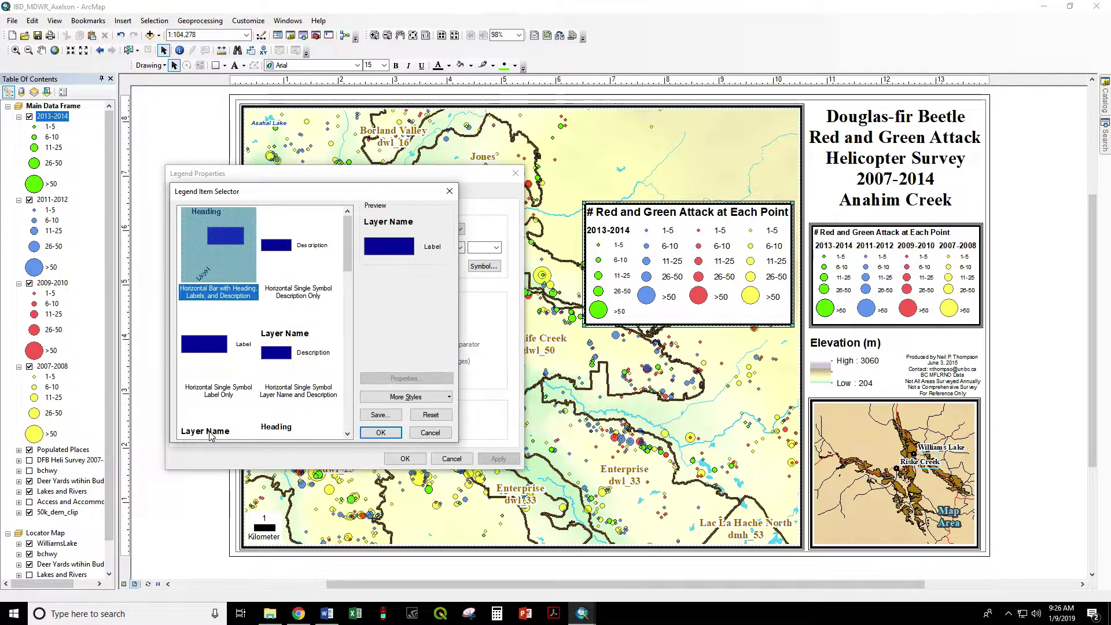
pyautogui.scroll(-2, 213, 351)
pyautogui.click(214, 324)
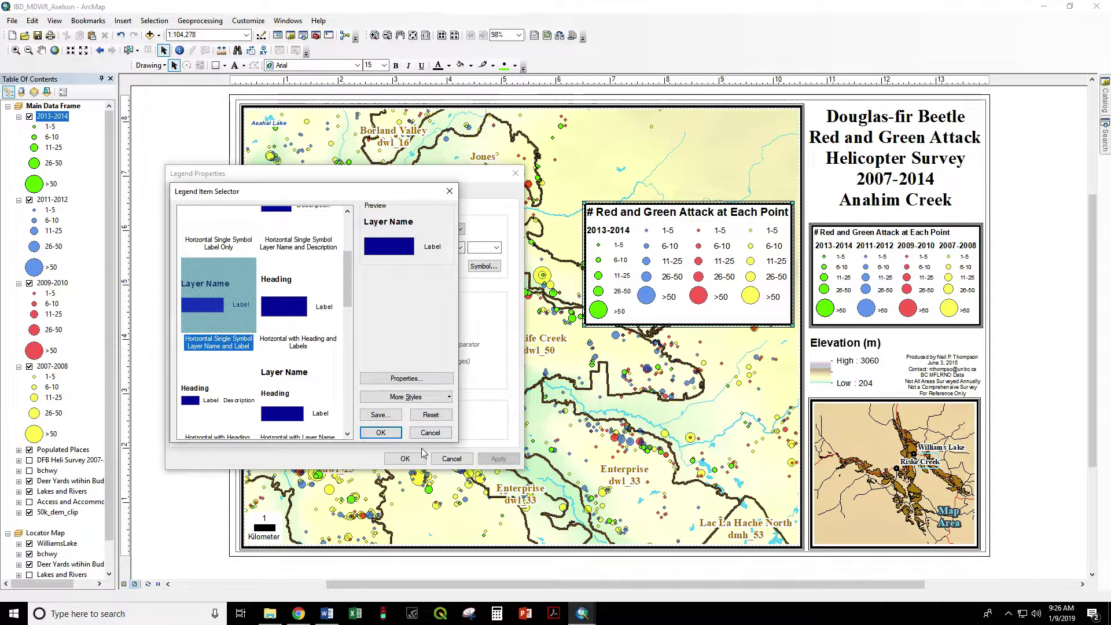
pyautogui.click(393, 433)
pyautogui.click(498, 458)
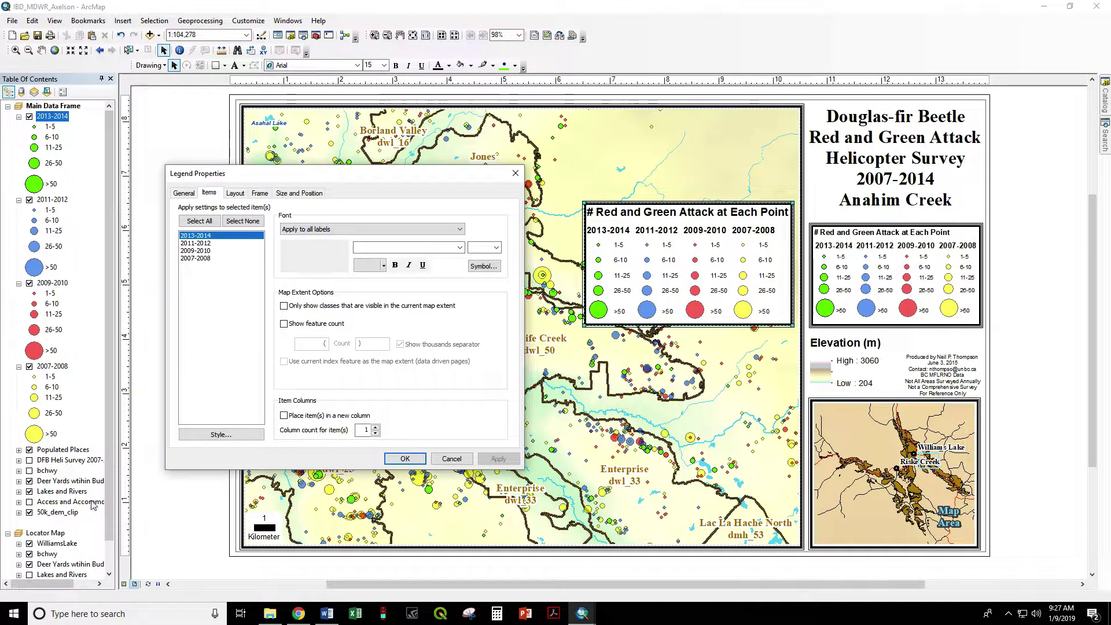
# Close Legend Properties, rename the first layer 'From Table of Contents', then back to '2013-2014'.
pyautogui.click(396, 457)
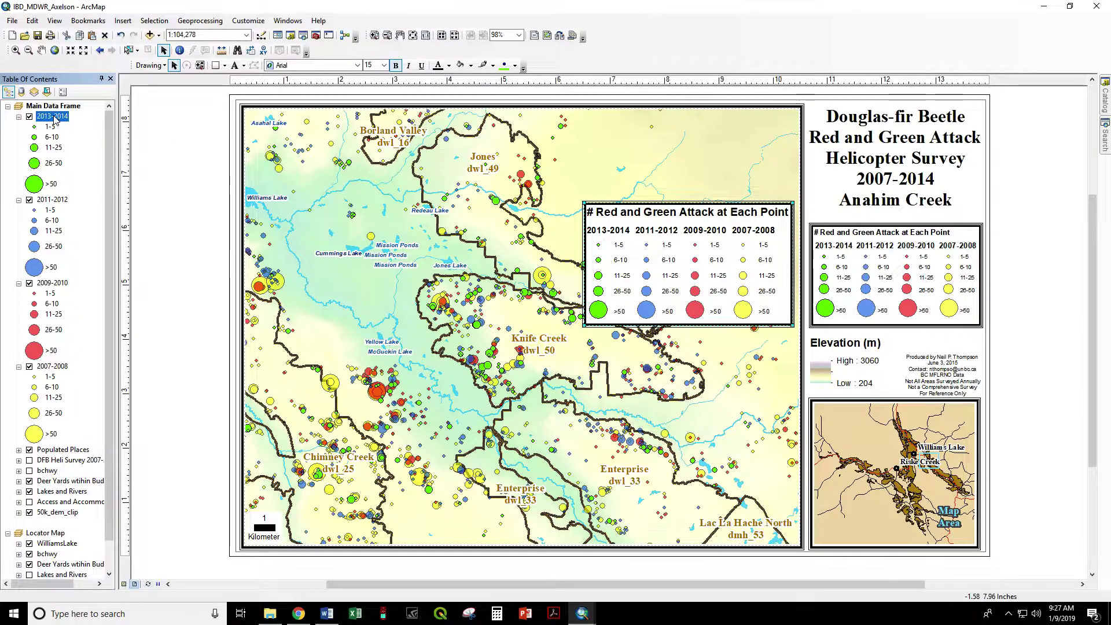
pyautogui.write('rom Table of Contents')
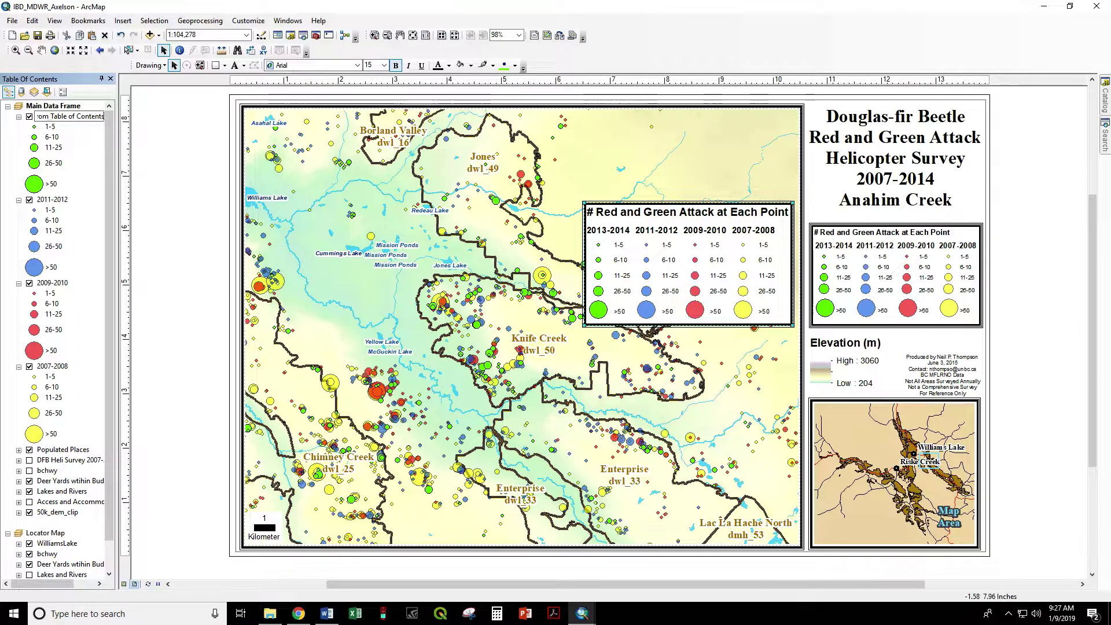
pyautogui.press('Return')
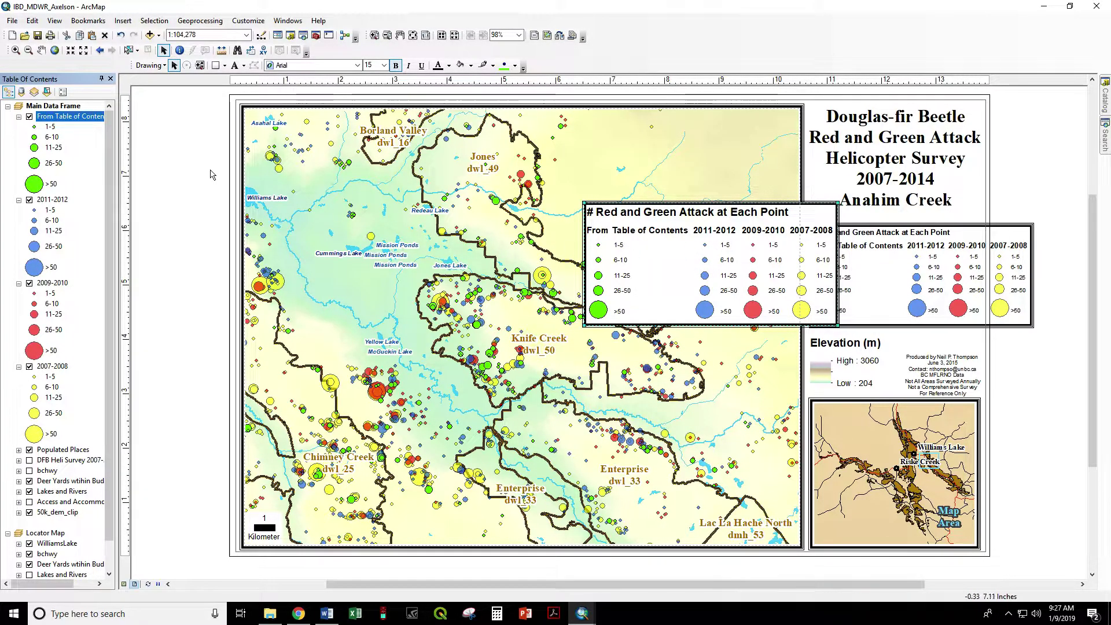
pyautogui.press('F2')
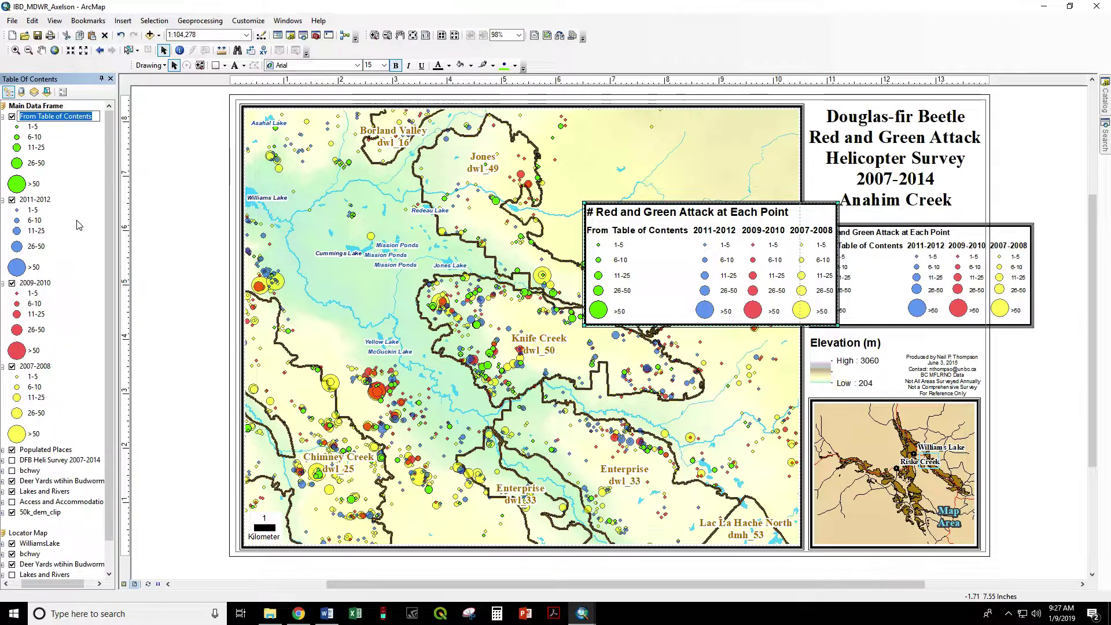
pyautogui.write('2013')
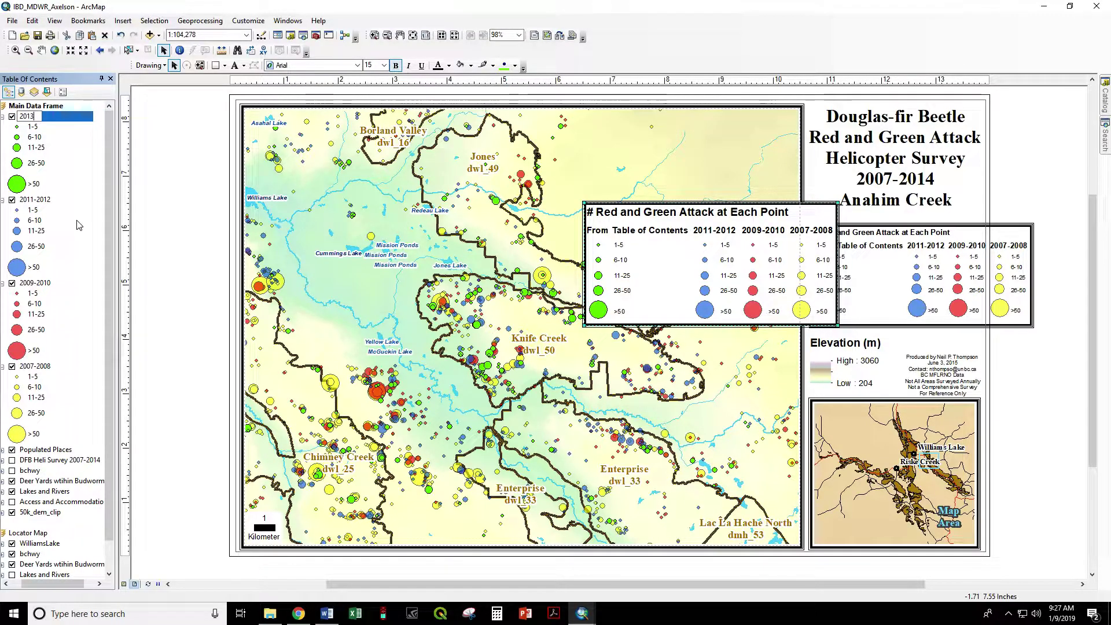
pyautogui.write('-2014')
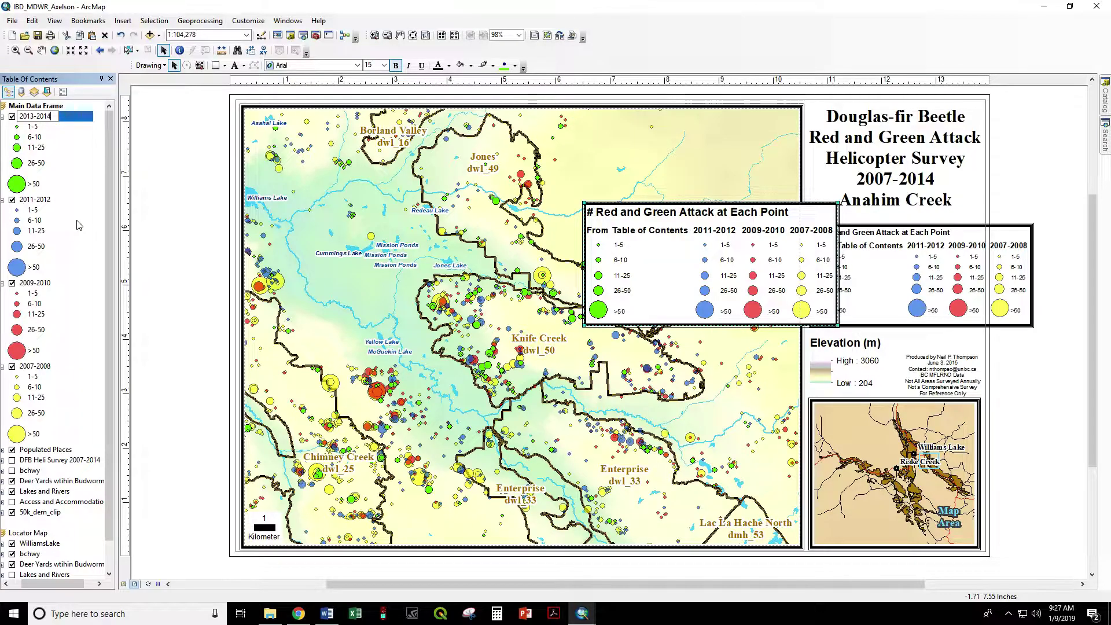
pyautogui.press('Return')
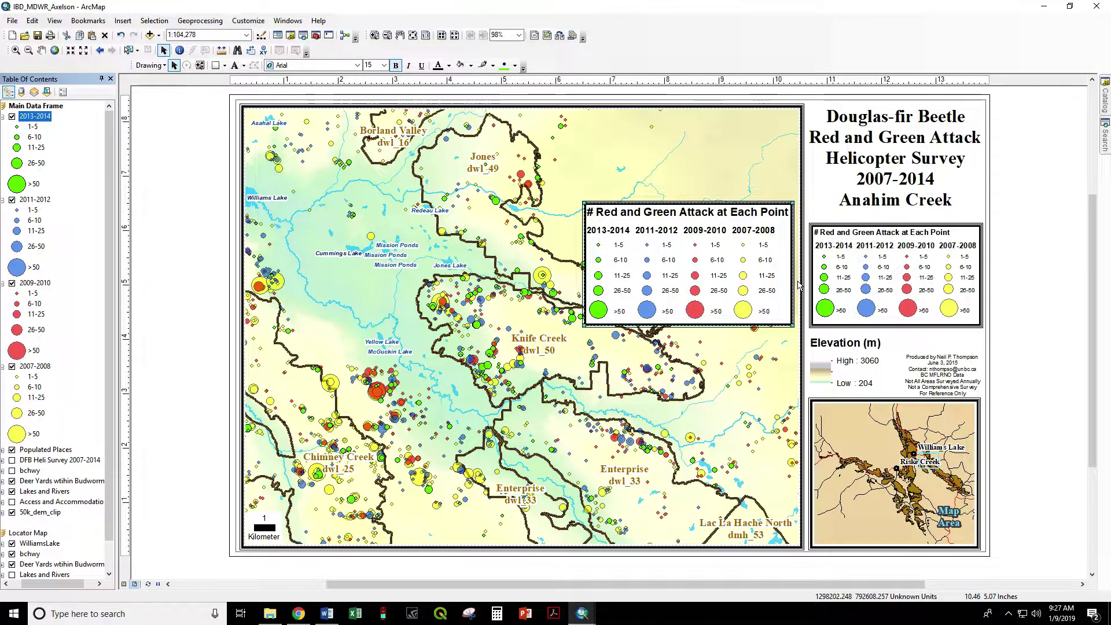
# Reduce the legend title's font size to 14 pt in its symbol settings, apply and close.
pyautogui.click(618, 226)
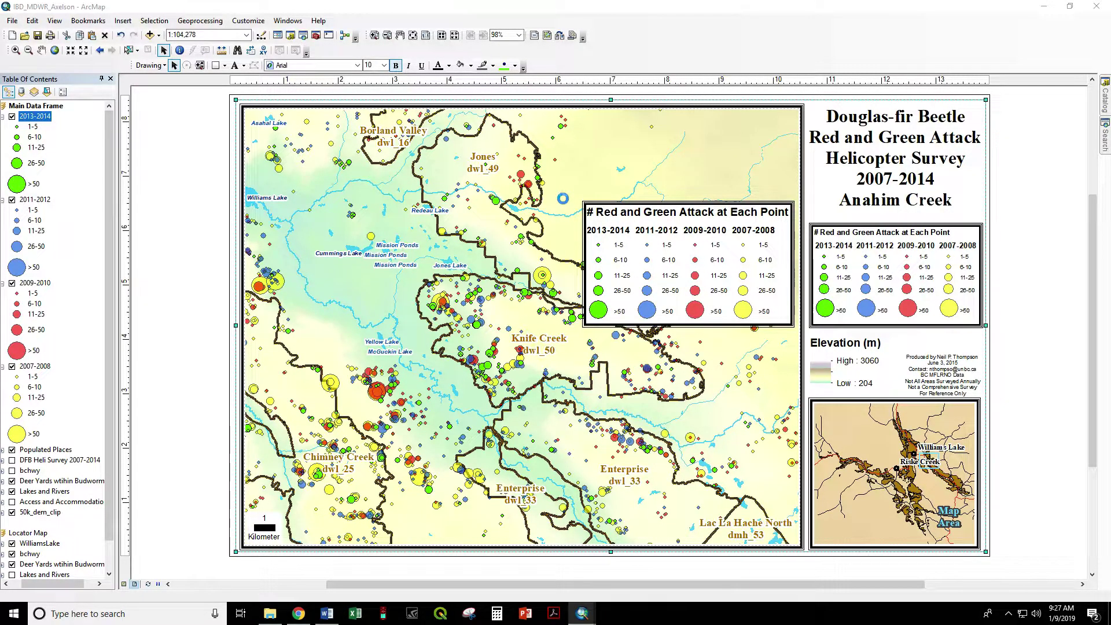
pyautogui.doubleClick(590, 213)
pyautogui.click(399, 176)
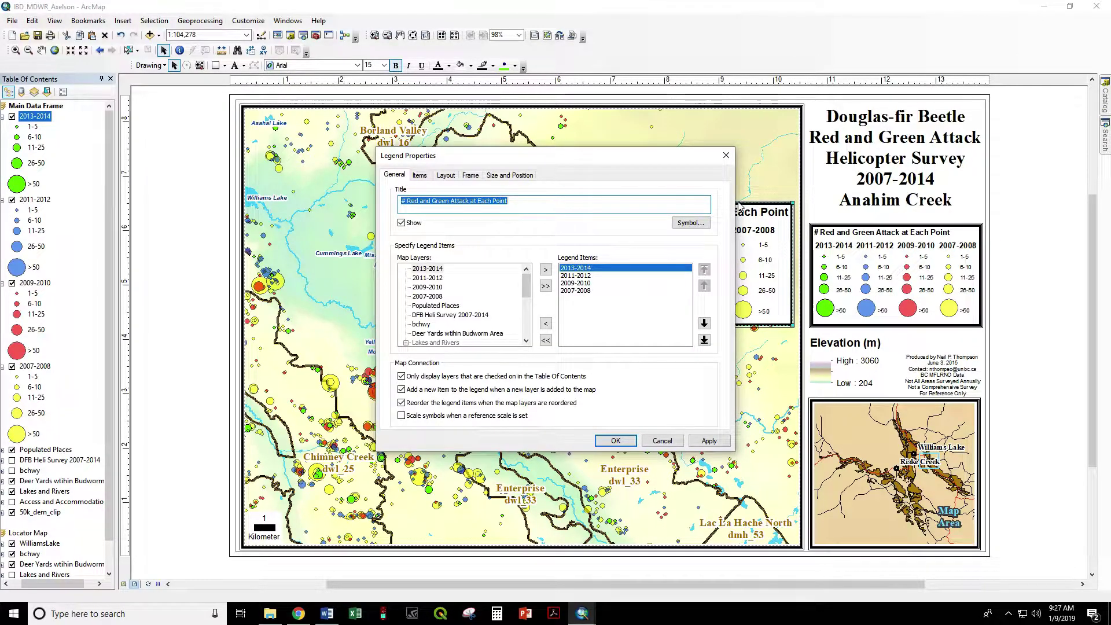
pyautogui.moveTo(650, 158); pyautogui.dragTo(412, 144)
pyautogui.click(454, 209)
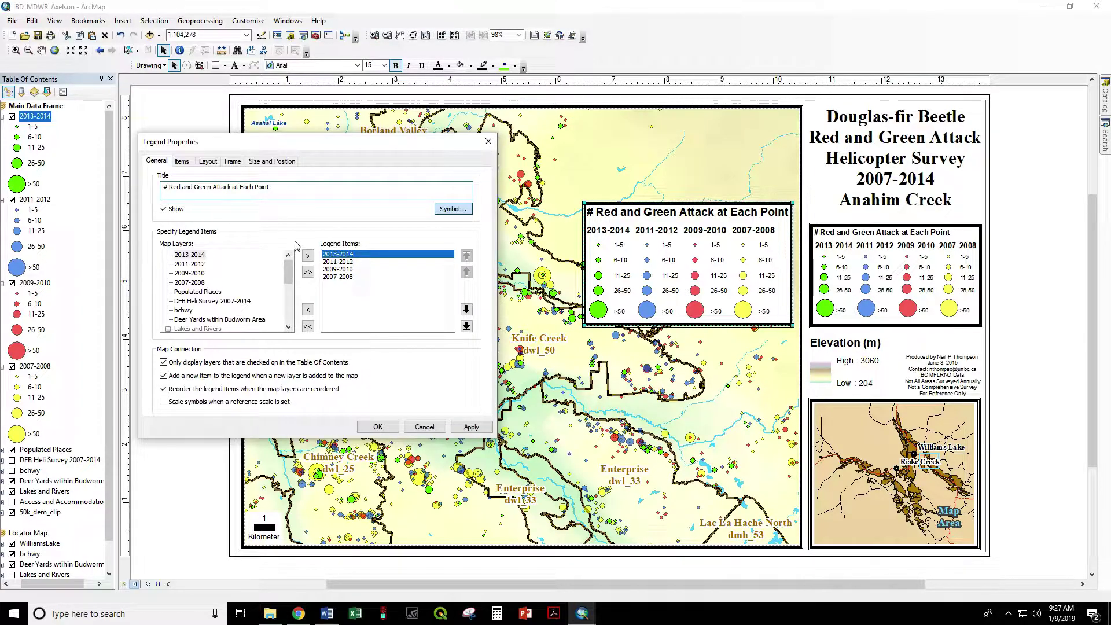
pyautogui.click(651, 298)
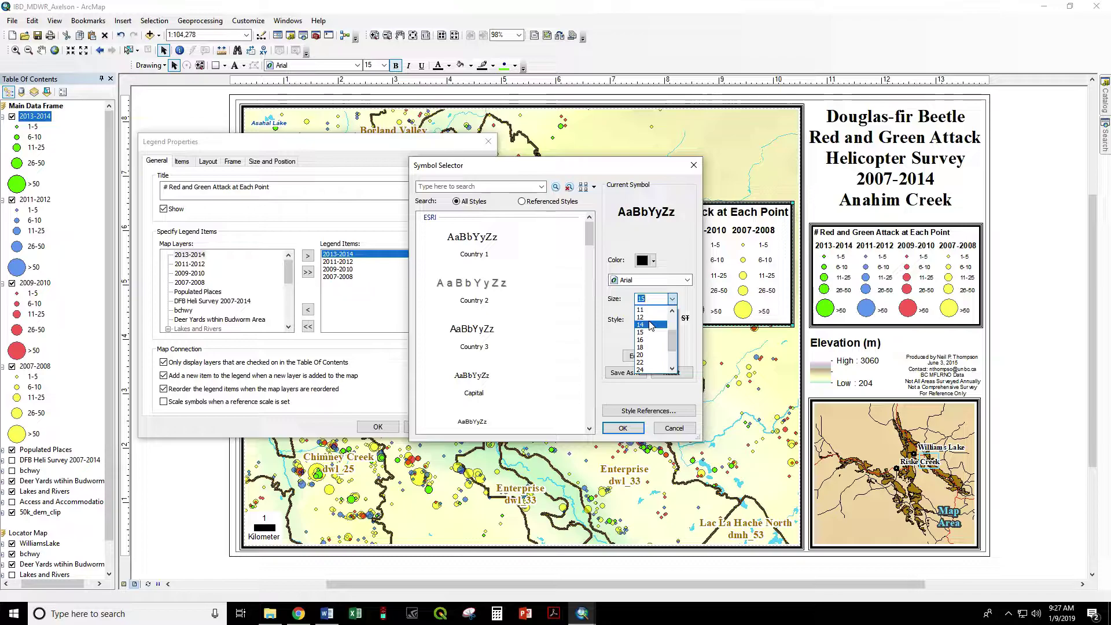
pyautogui.click(650, 325)
pyautogui.click(623, 428)
pyautogui.click(459, 428)
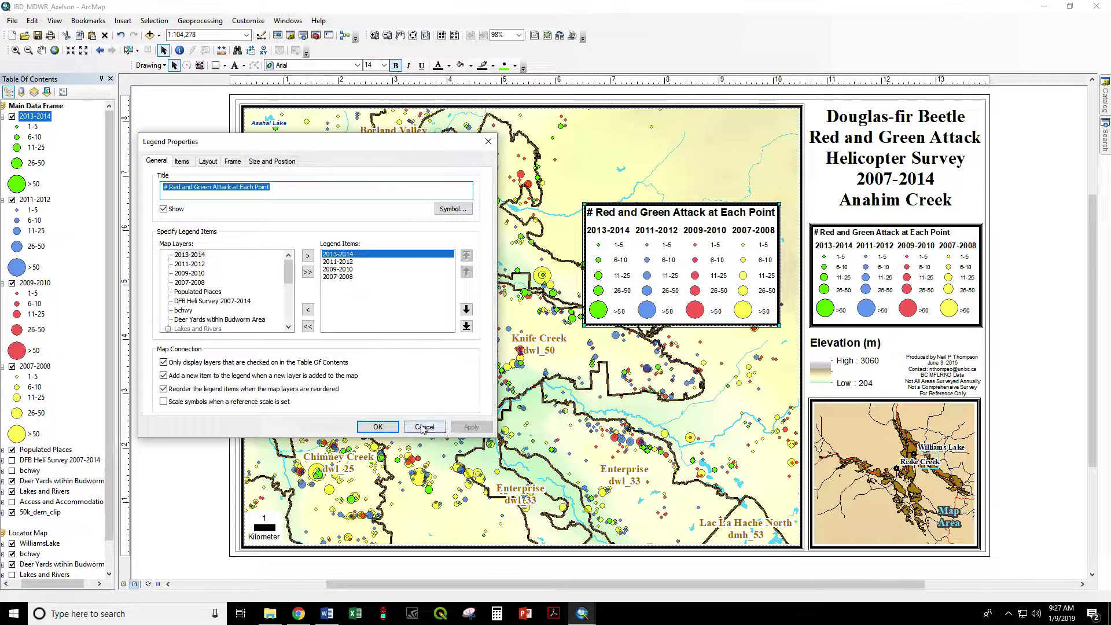
pyautogui.click(377, 426)
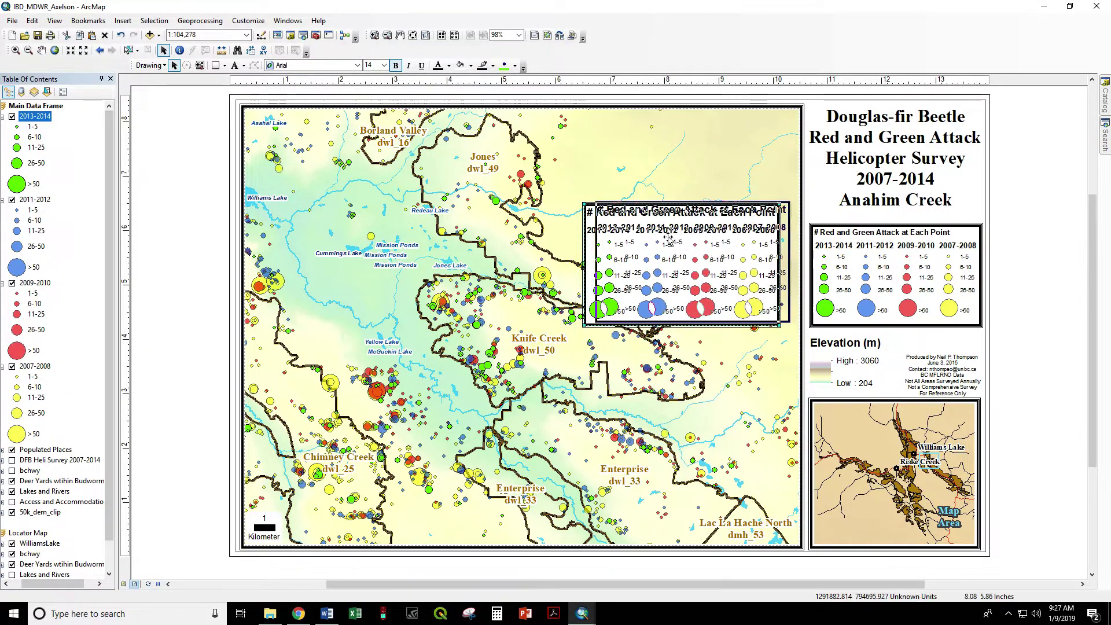
# Nudge the bordered attack legend slightly right and down, nearer the map's east edge.
pyautogui.moveTo(666, 247); pyautogui.dragTo(675, 254)
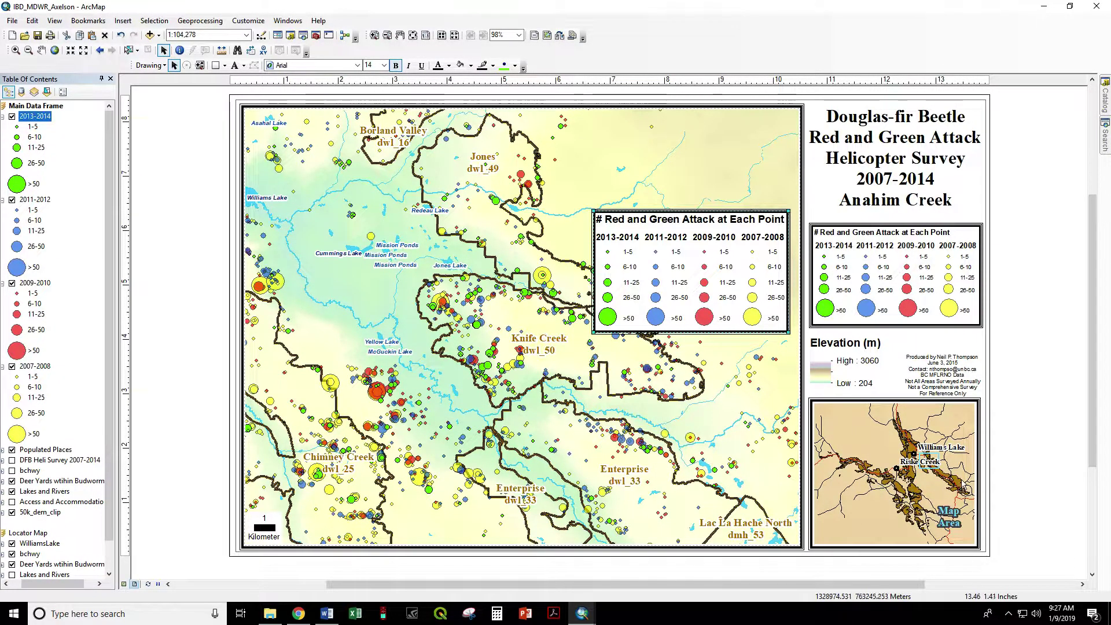